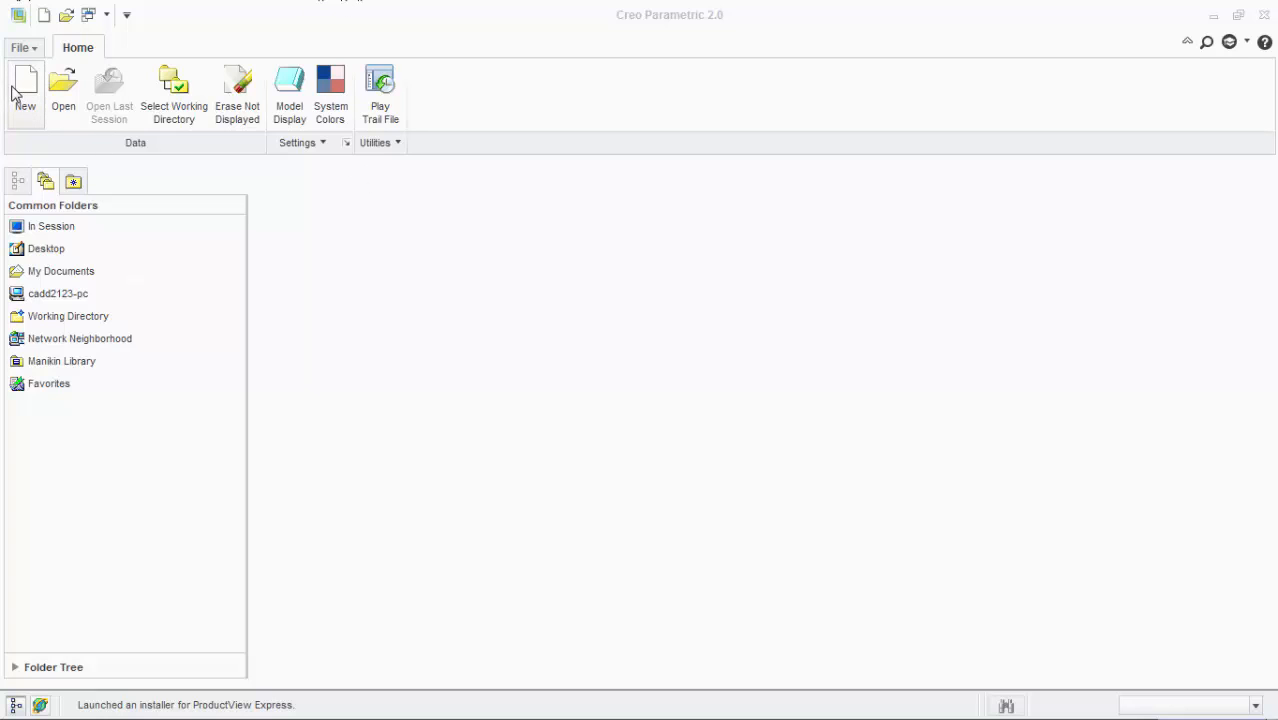
Create a new solid part named prt0001 from the mmns_part_solid template instead of the default template
{"action": "left_click", "coordinate": [24, 92]}
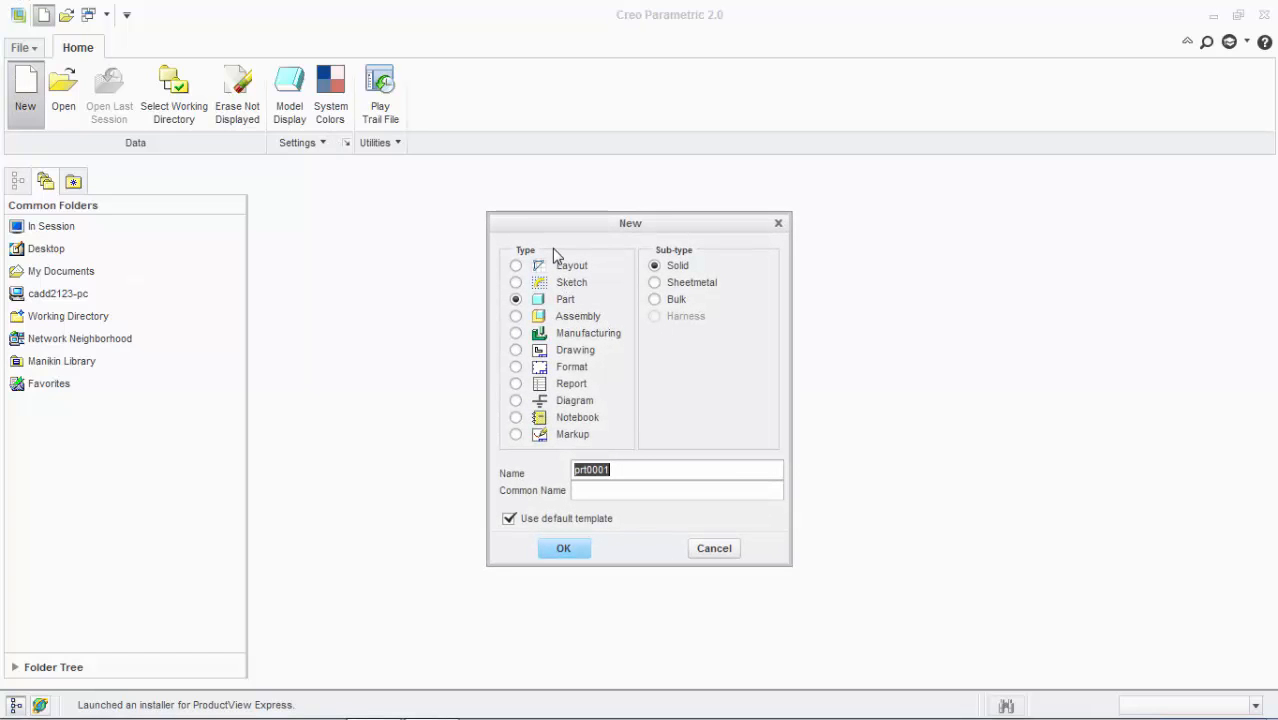
{"action": "left_click", "coordinate": [516, 265]}
{"action": "left_click", "coordinate": [516, 282]}
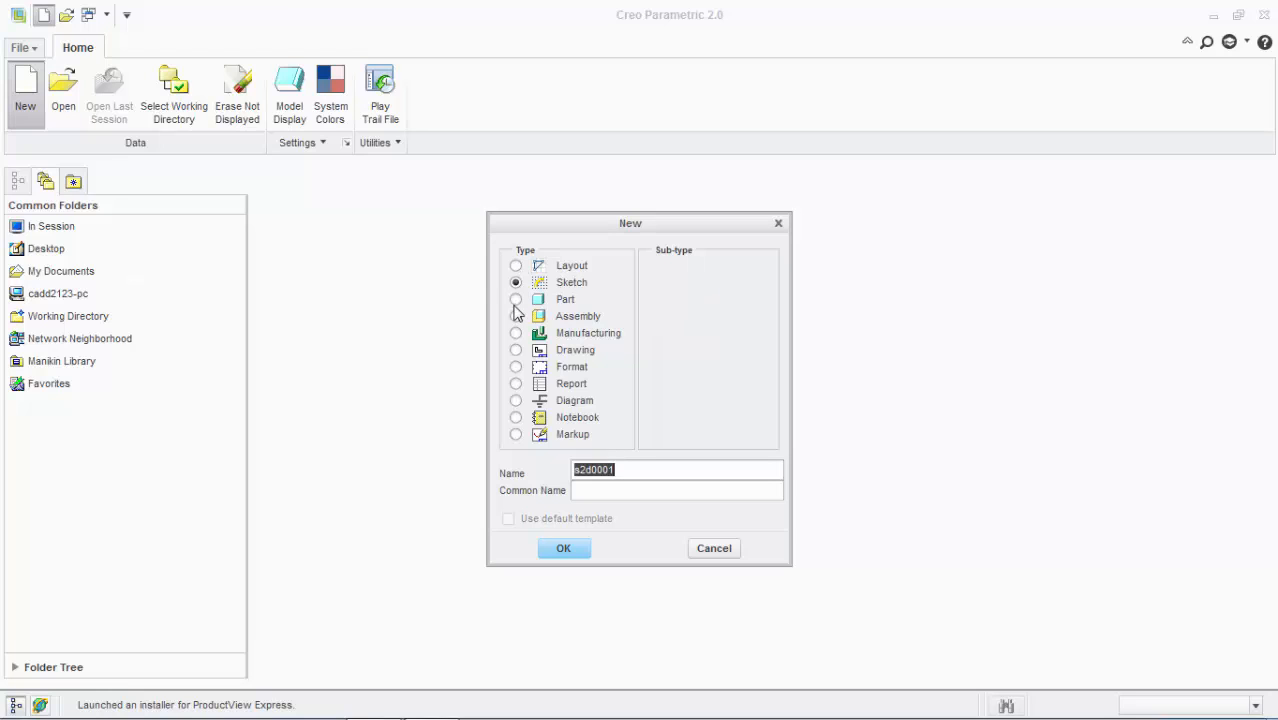
{"action": "left_click", "coordinate": [516, 302]}
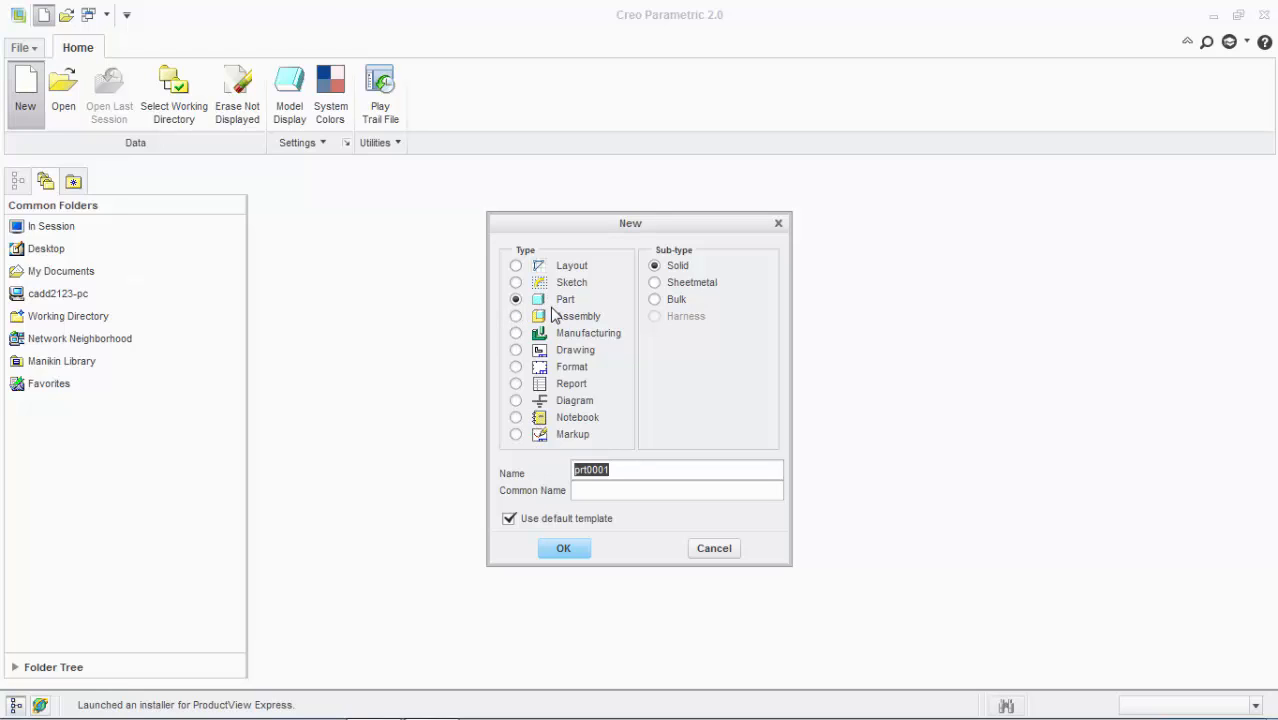
{"action": "left_click", "coordinate": [655, 283]}
{"action": "left_click", "coordinate": [655, 299]}
{"action": "left_click", "coordinate": [655, 265]}
{"action": "left_click", "coordinate": [510, 519]}
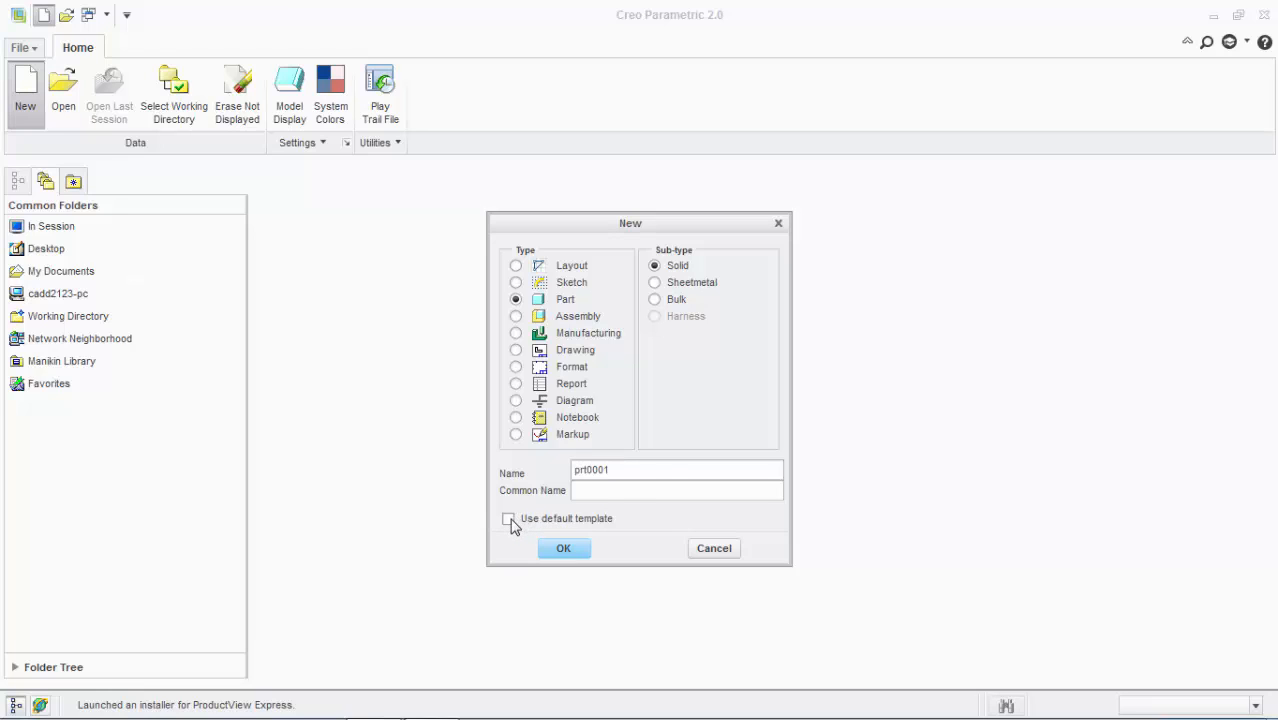
{"action": "left_click", "coordinate": [558, 549]}
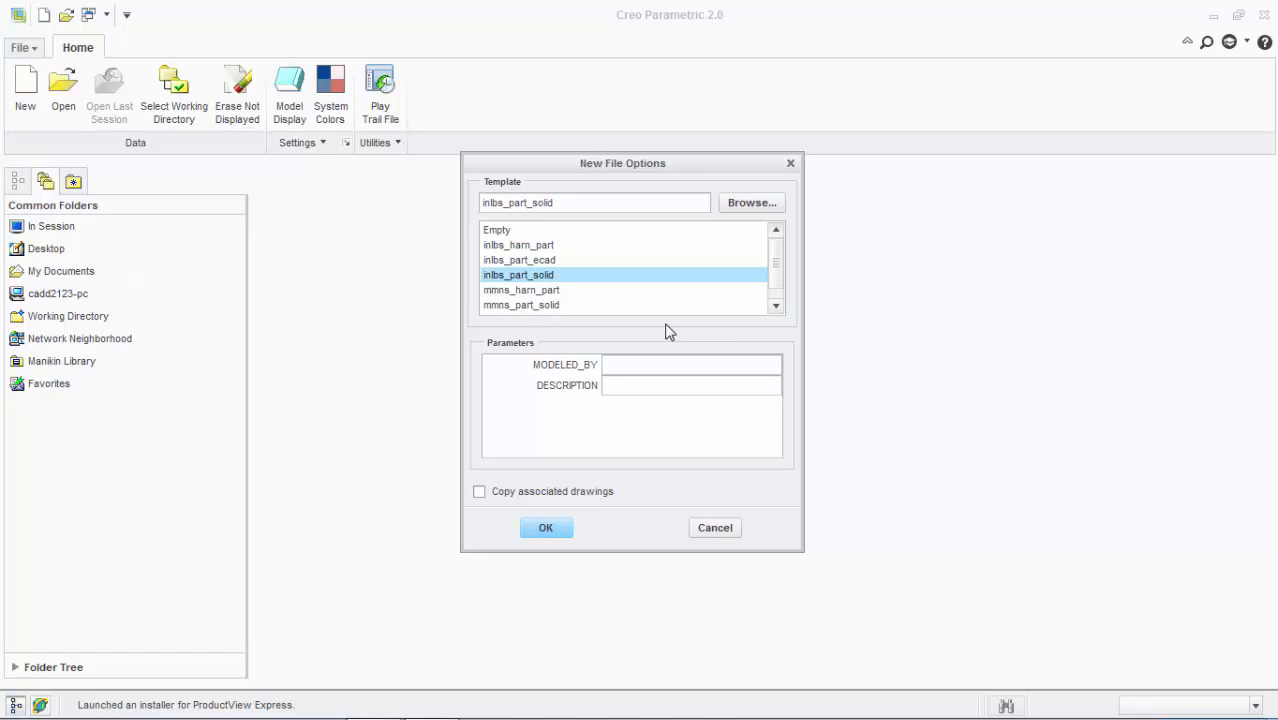
{"action": "left_click", "coordinate": [578, 305]}
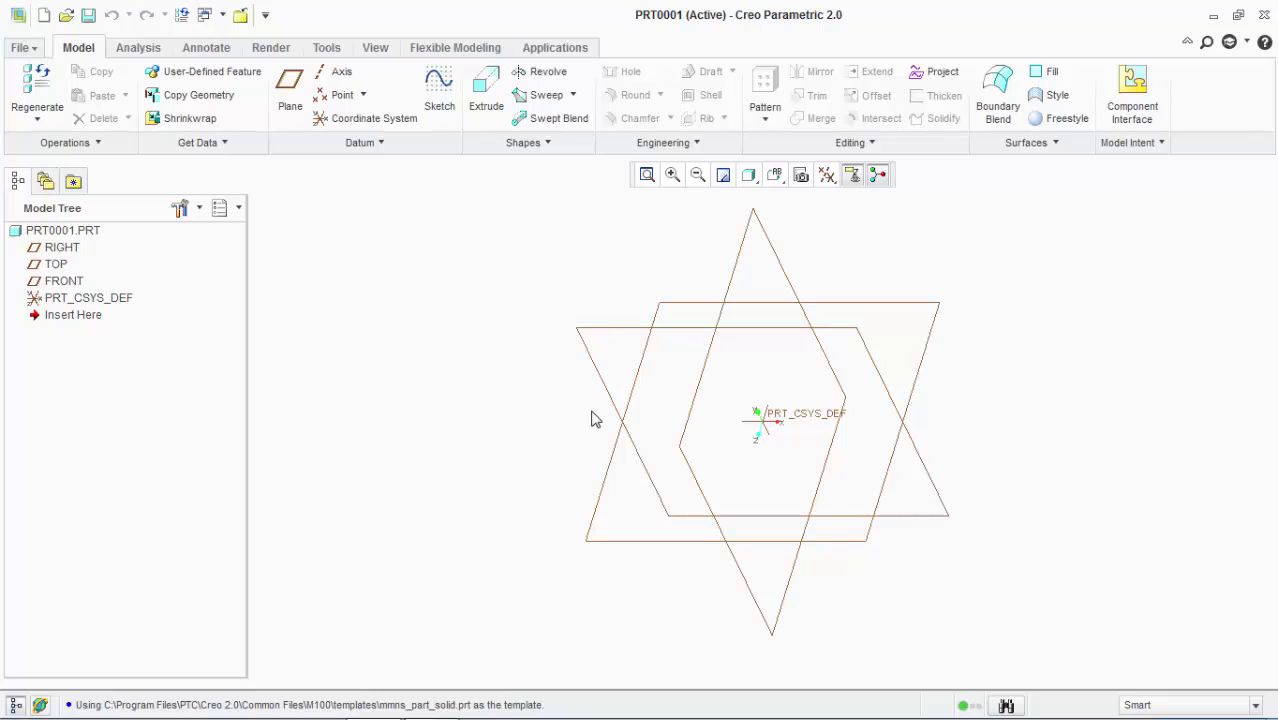
{"action": "mouse_move", "coordinate": [505, 717]}
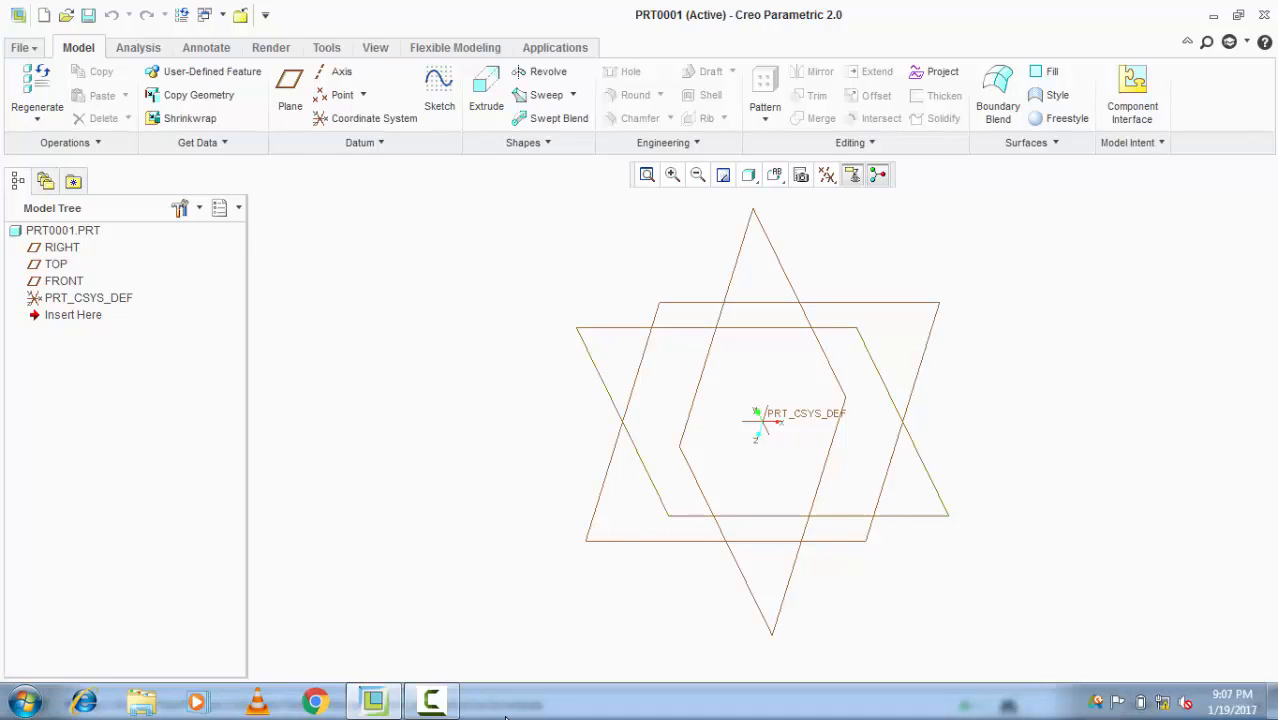
{"action": "left_click", "coordinate": [431, 701]}
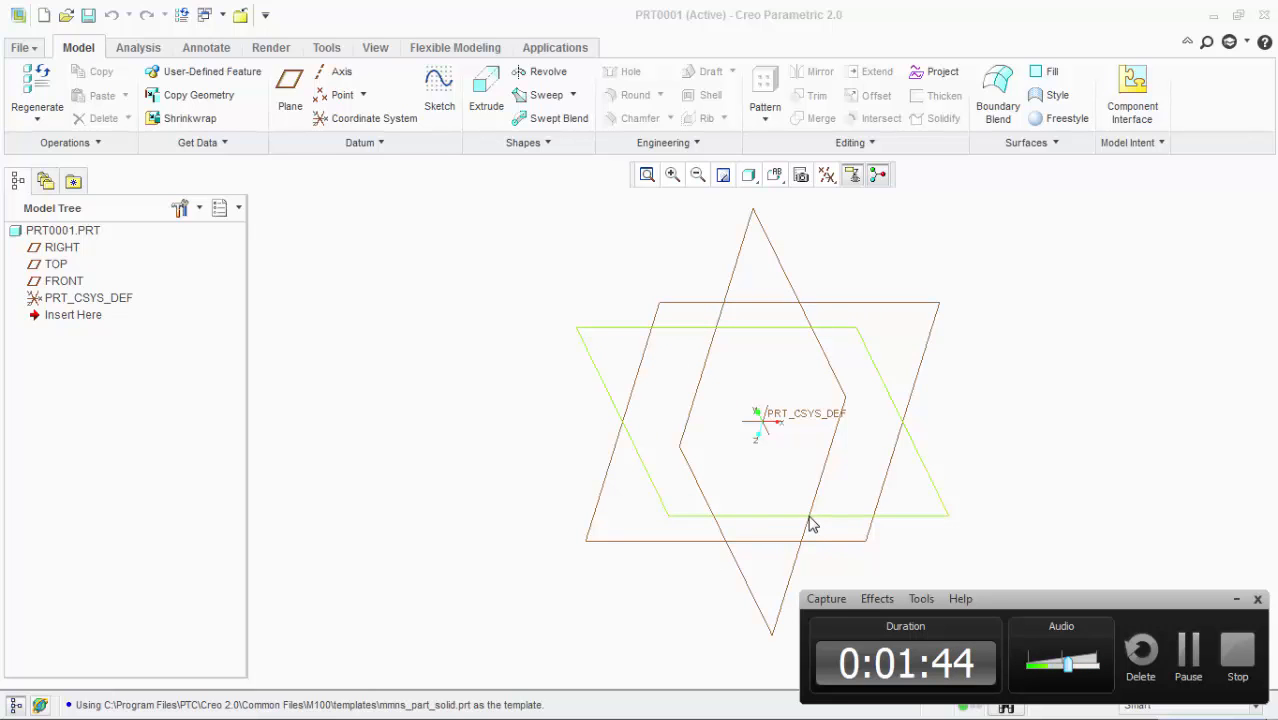
On the FRONT plane, sketch connected lines from the origin: about 318 mm horizontally to the right, 186 mm down, and 232 mm back left
{"action": "left_click", "coordinate": [60, 283]}
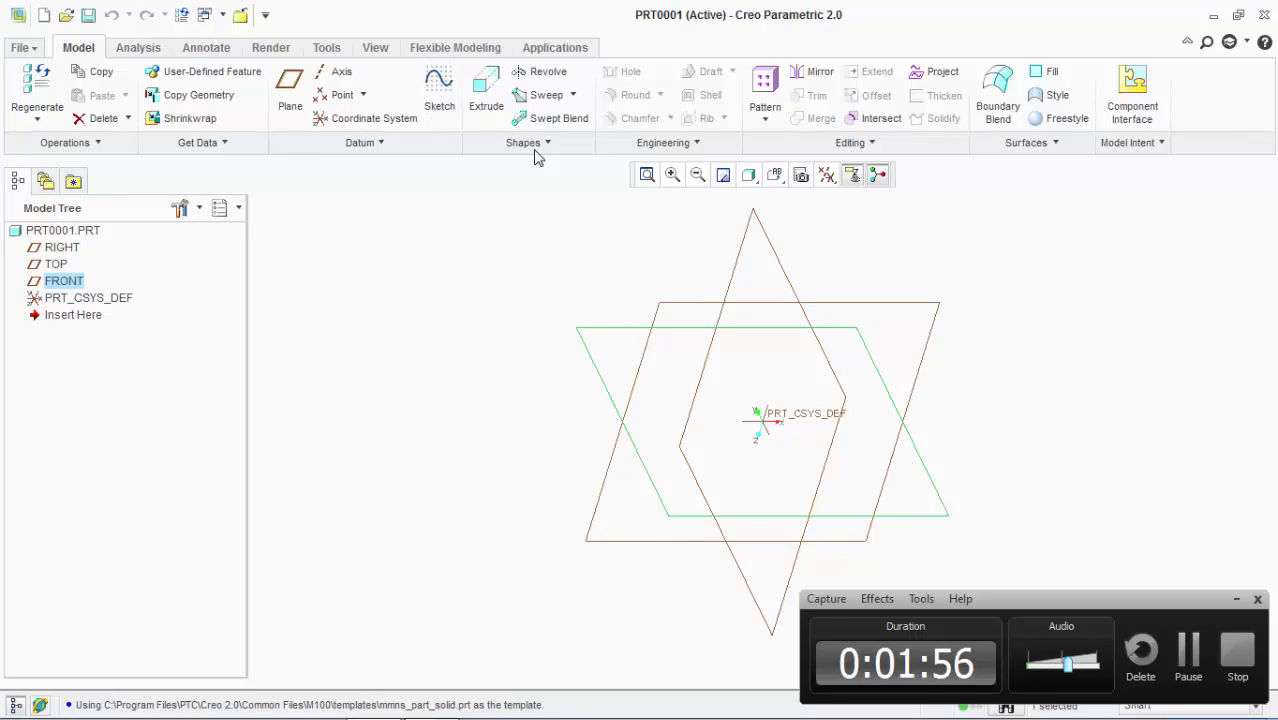
{"action": "left_click", "coordinate": [437, 95]}
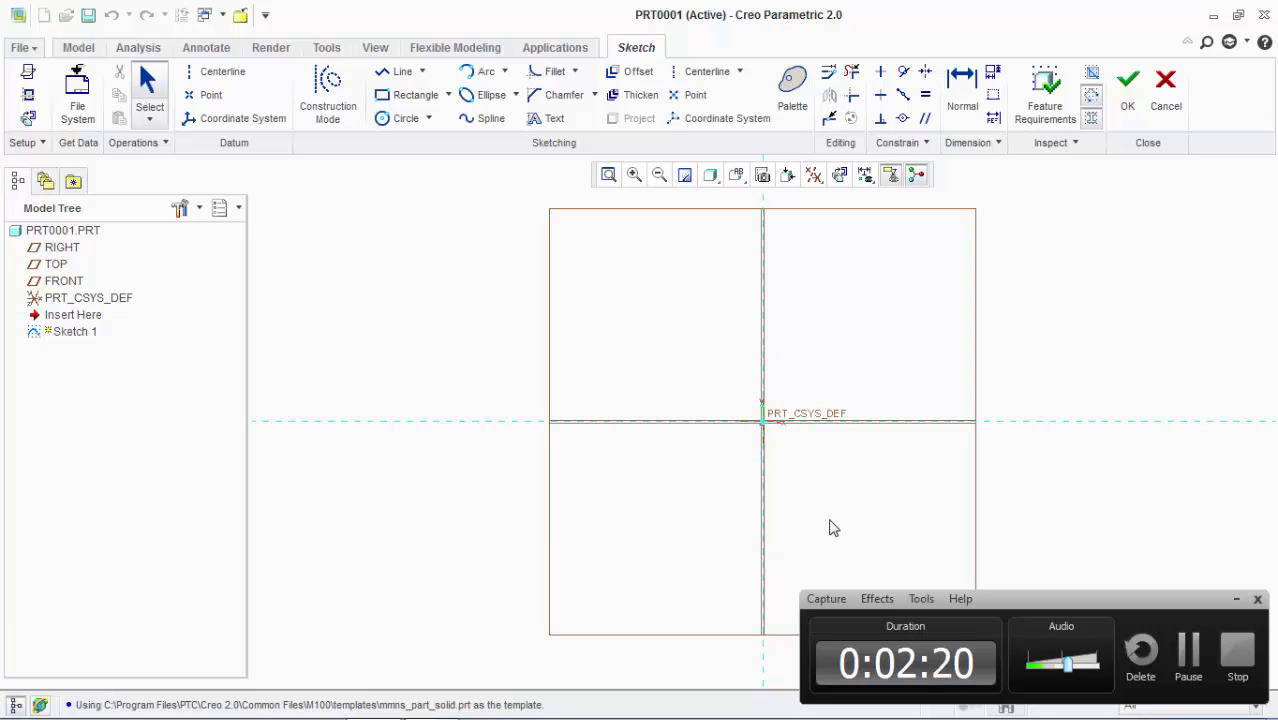
{"action": "left_click", "coordinate": [392, 74]}
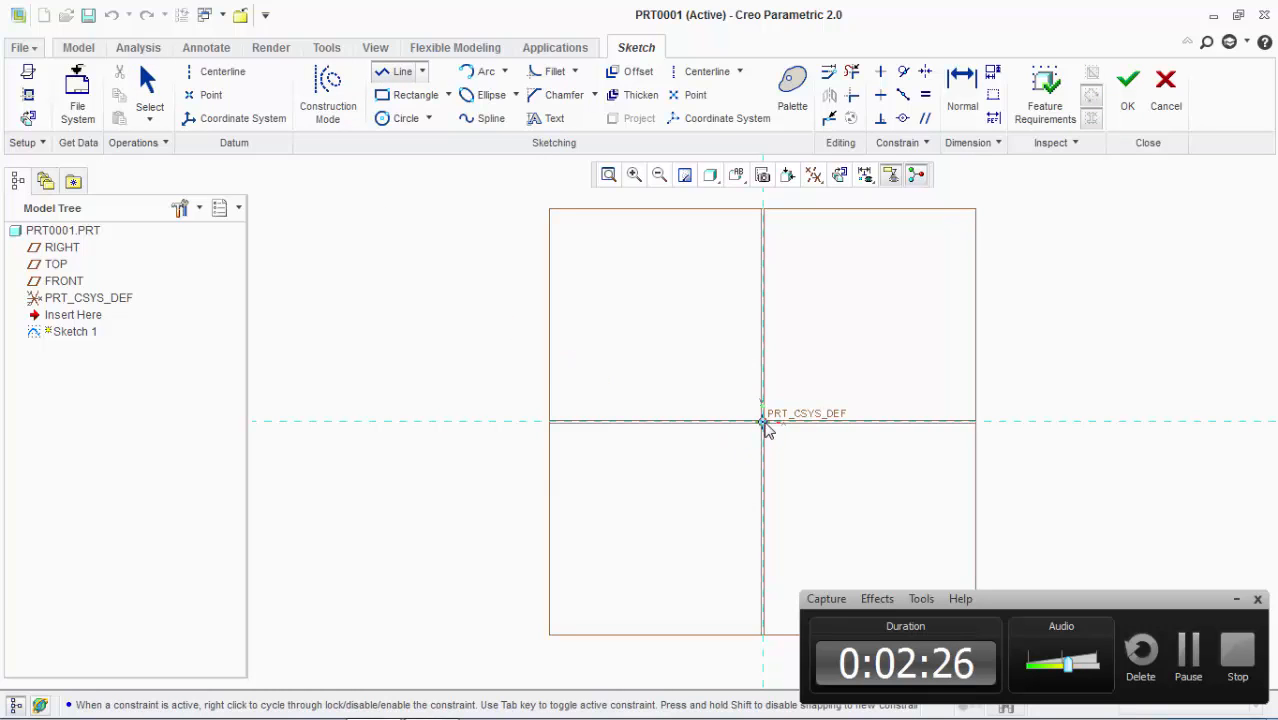
{"action": "left_click", "coordinate": [377, 76]}
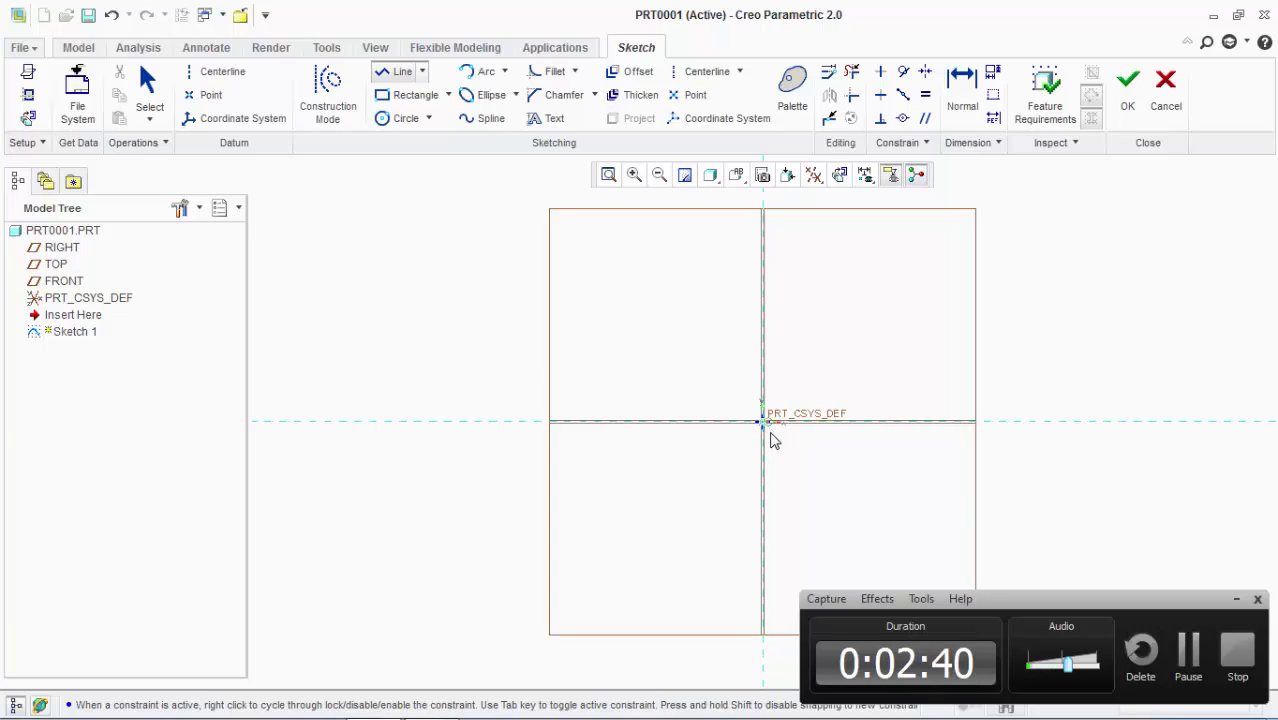
{"action": "left_click", "coordinate": [764, 424]}
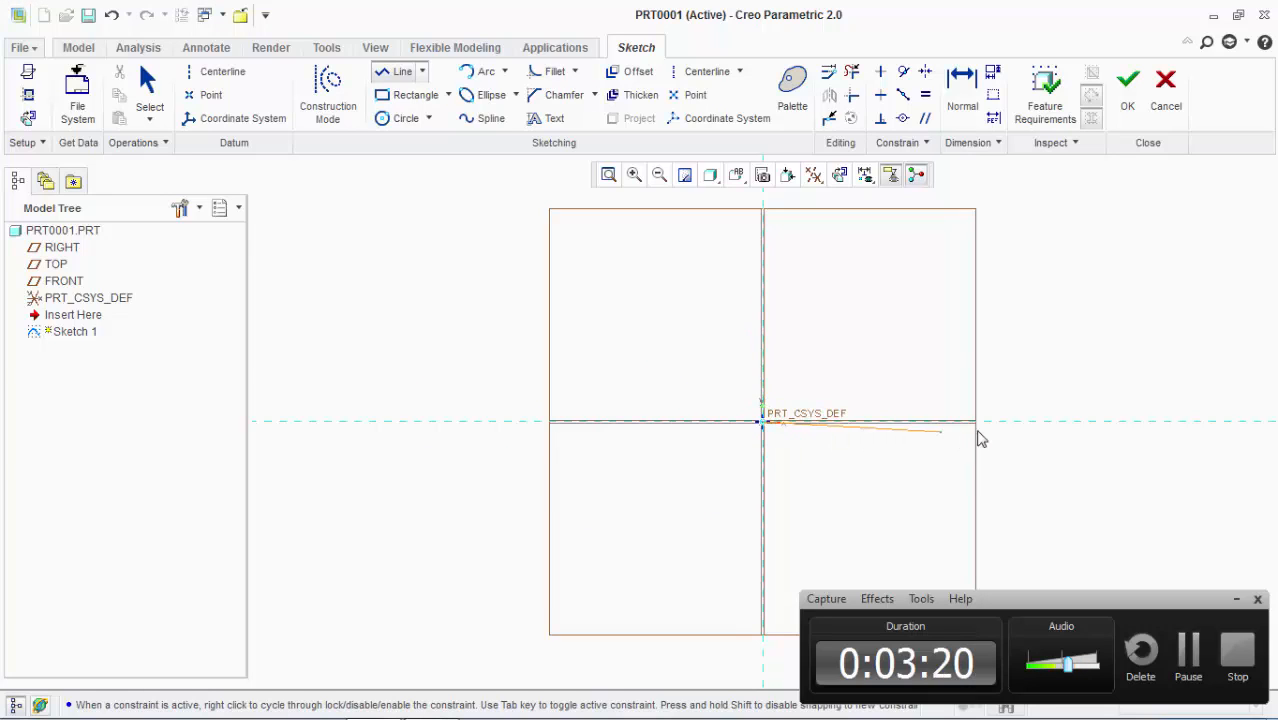
{"action": "left_click", "coordinate": [1034, 428]}
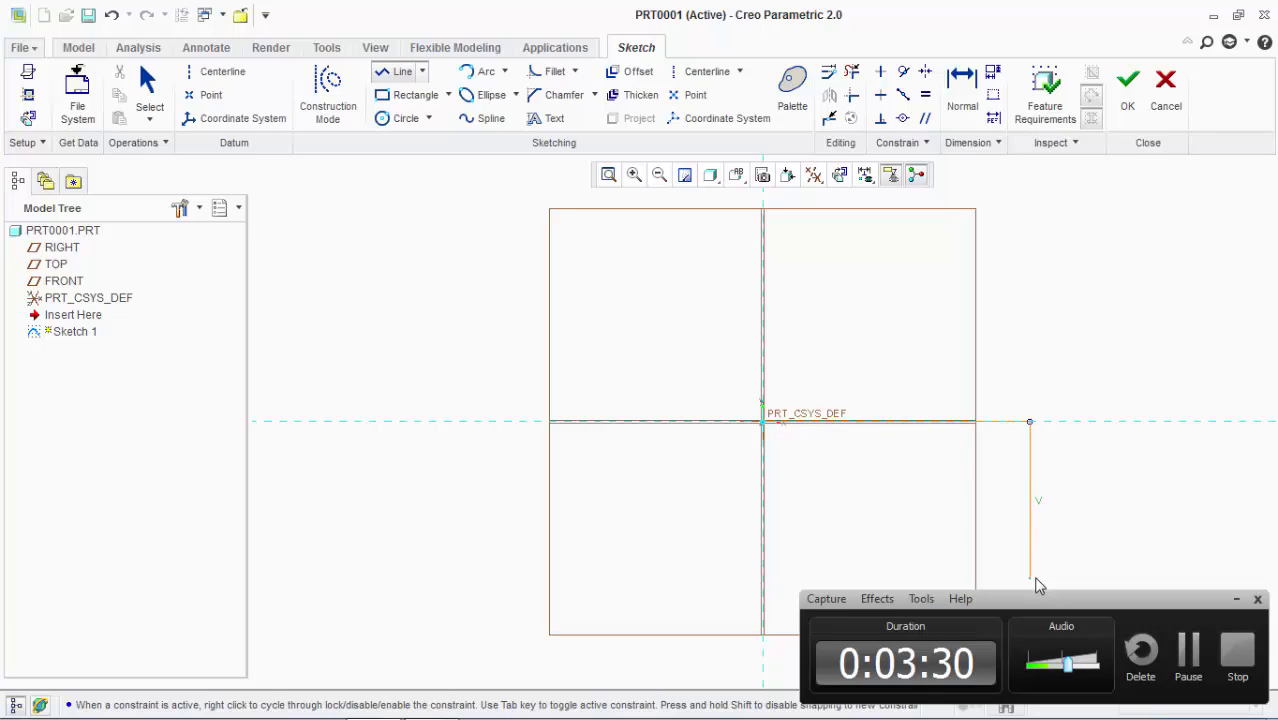
{"action": "left_click", "coordinate": [1033, 579]}
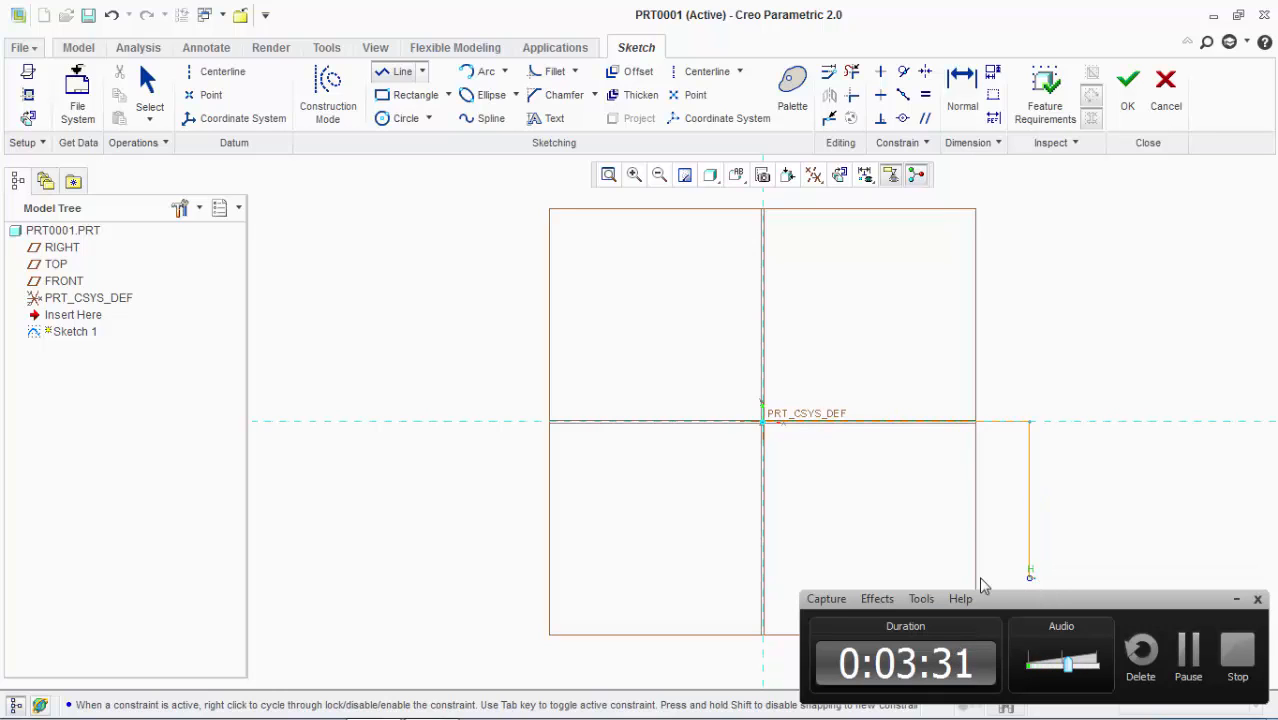
{"action": "left_click", "coordinate": [834, 579]}
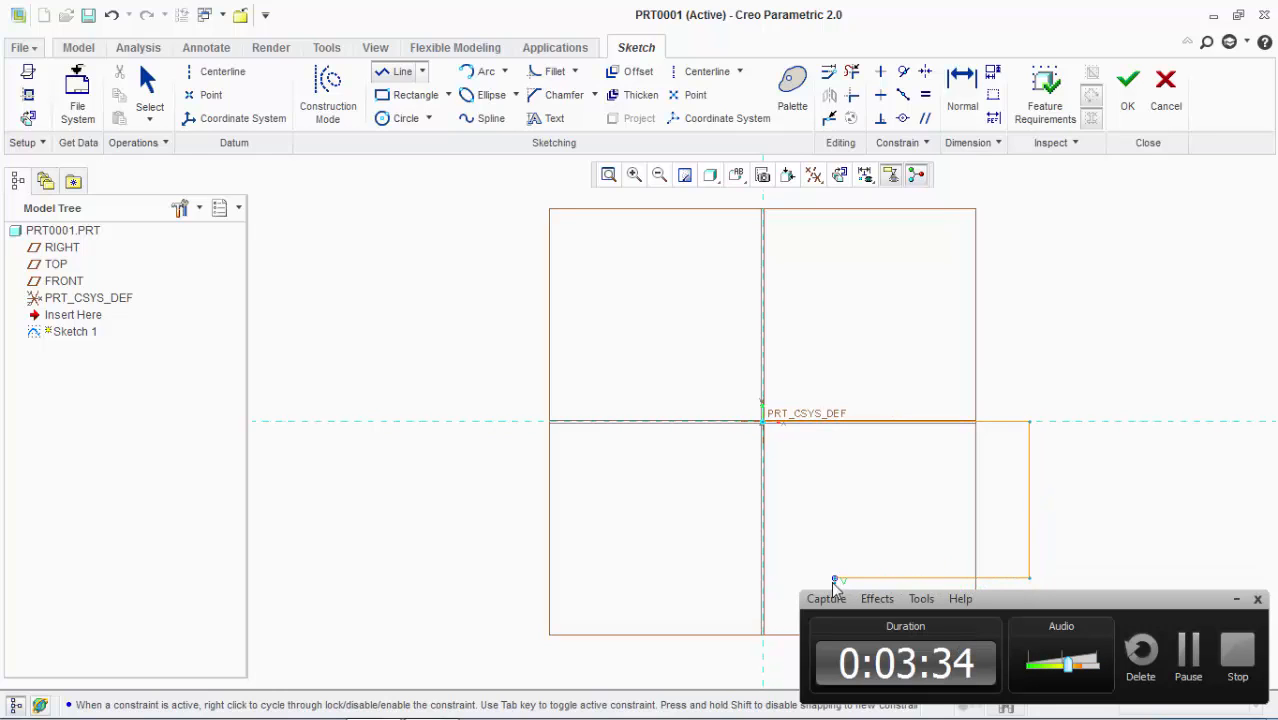
Close the profile at the origin with a sloped line, a vertical about 186 mm long, and two lines peaking about 40 mm right of the origin
{"action": "left_click", "coordinate": [660, 522]}
{"action": "left_click", "coordinate": [660, 366]}
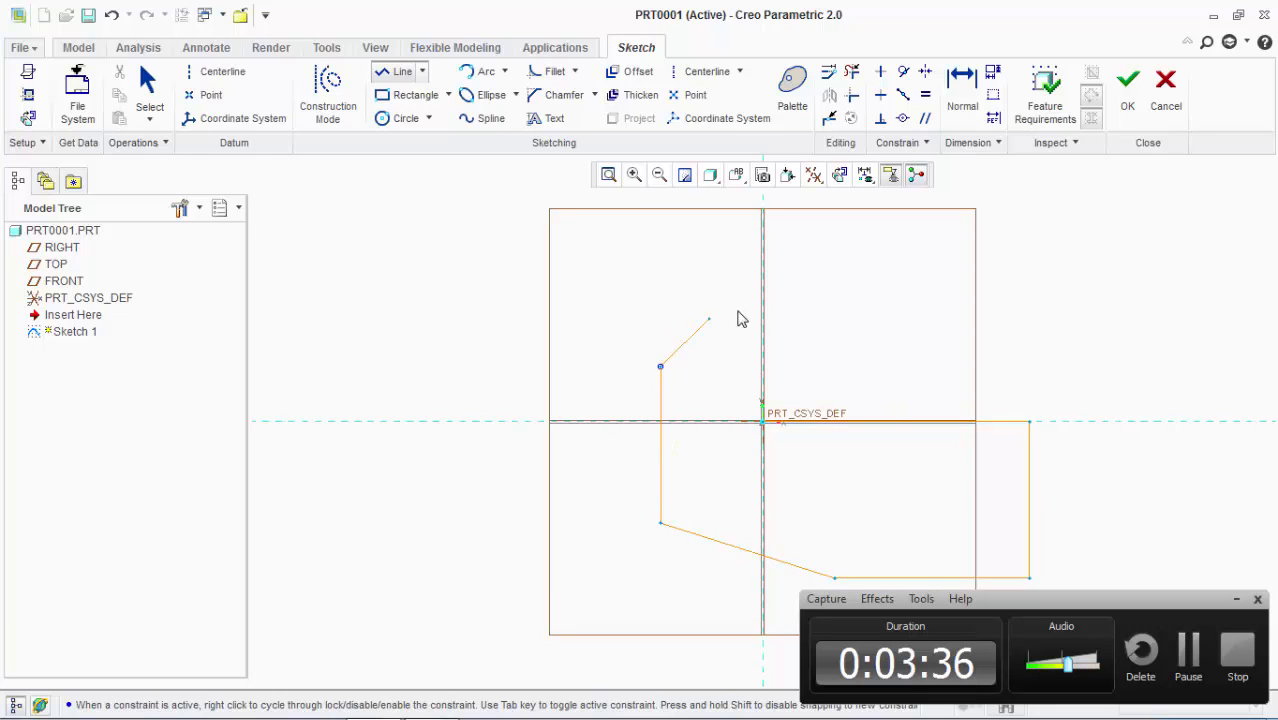
{"action": "left_click", "coordinate": [796, 295]}
{"action": "left_click", "coordinate": [763, 420]}
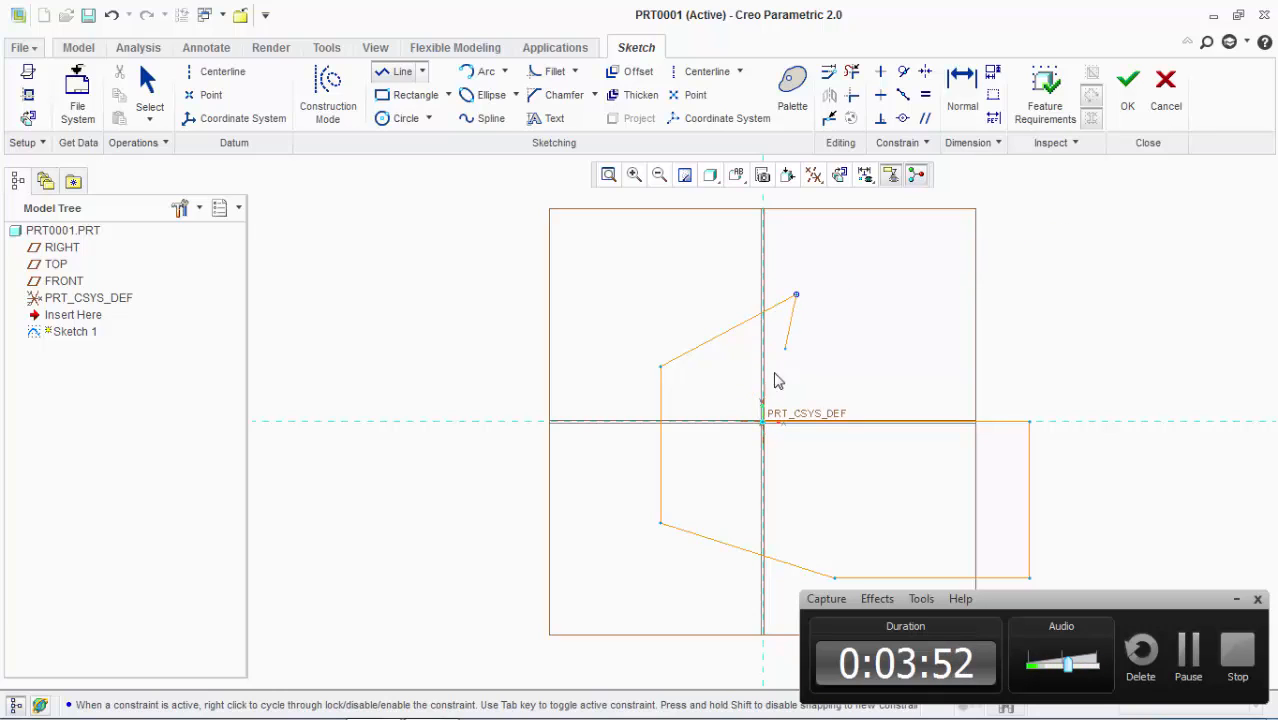
{"action": "left_click", "coordinate": [762, 428]}
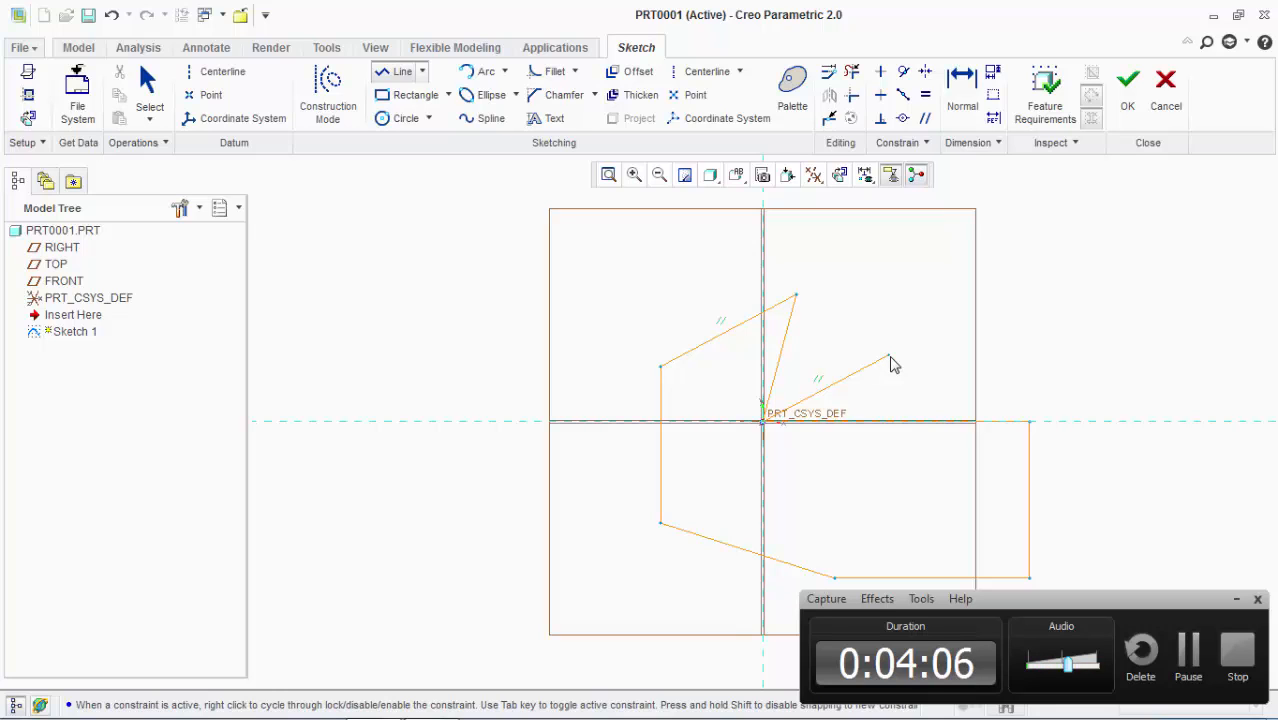
{"action": "middle_click", "coordinate": [890, 362]}
{"action": "middle_click", "coordinate": [888, 360]}
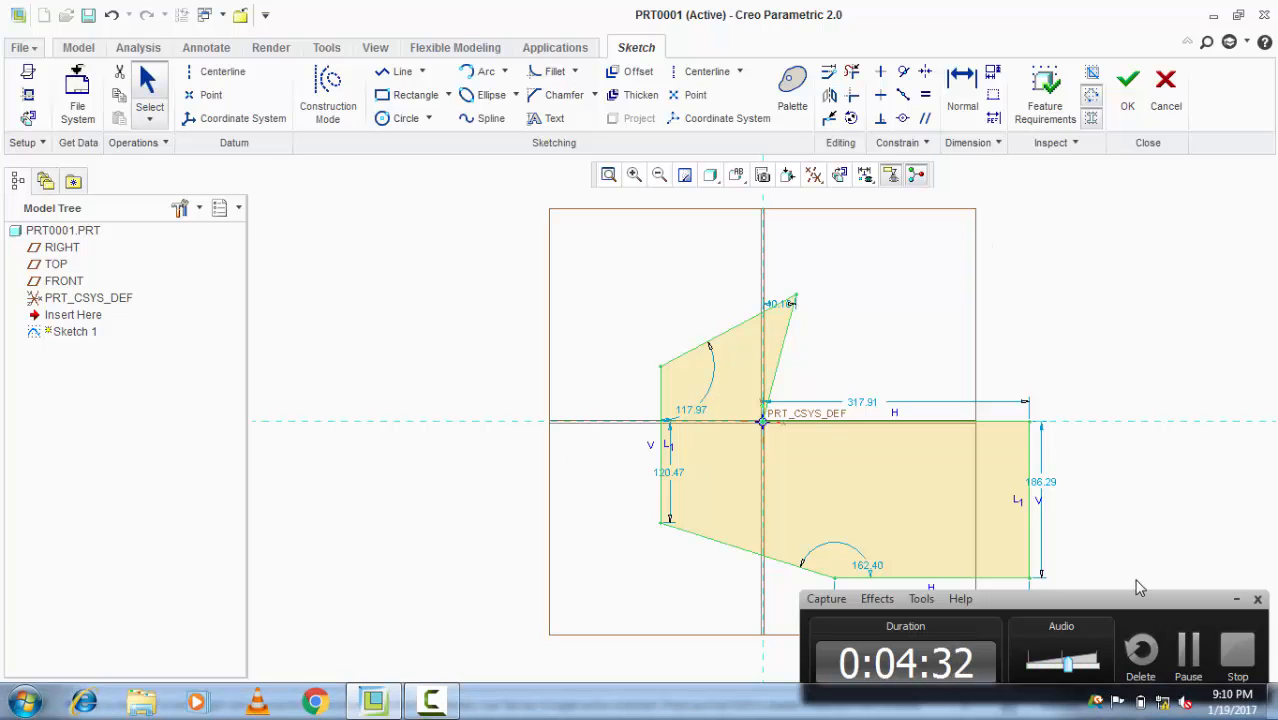
{"action": "left_click", "coordinate": [1235, 600]}
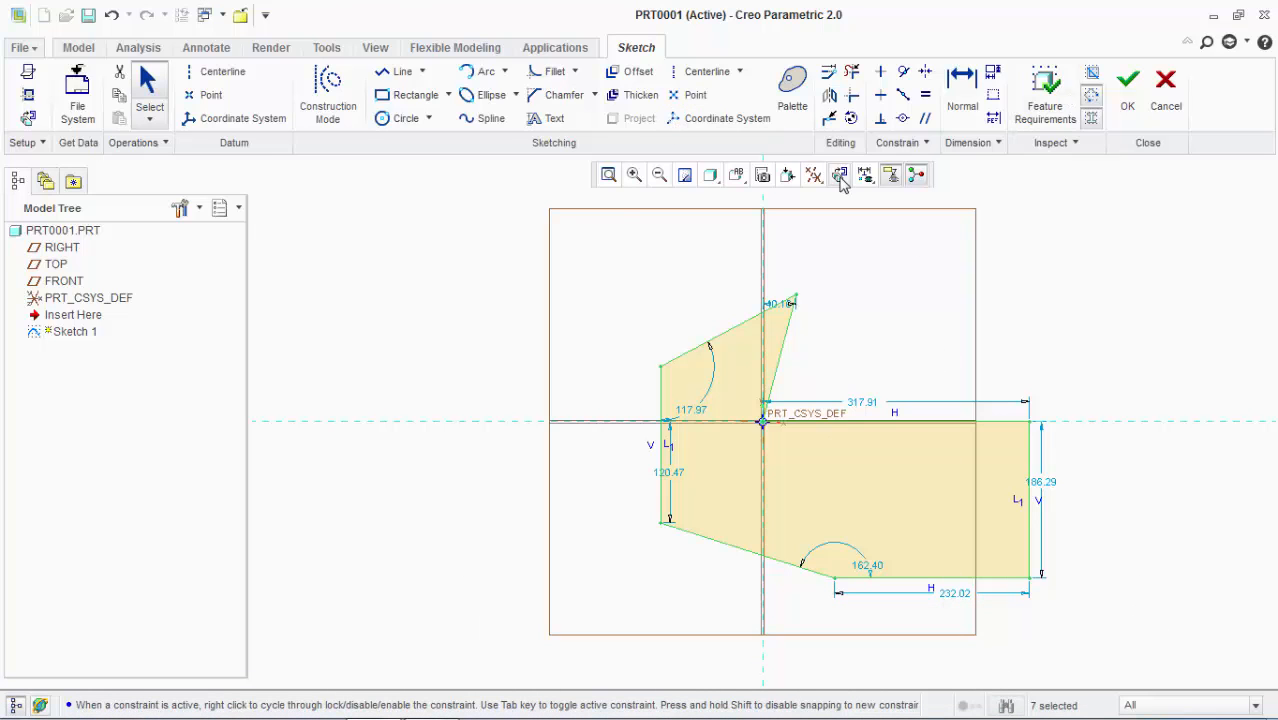
Set the length of the horizontal line starting at the origin to 350 mm
{"action": "left_click", "coordinate": [963, 108]}
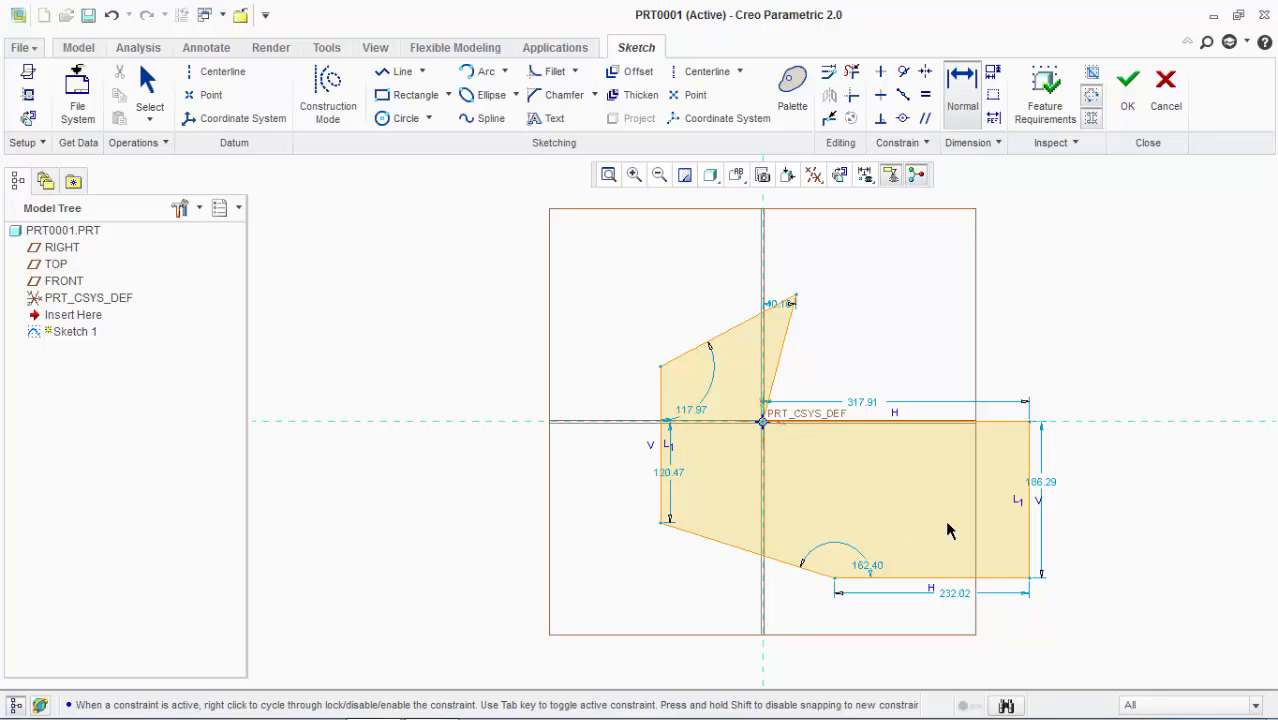
{"action": "double_click", "coordinate": [869, 405]}
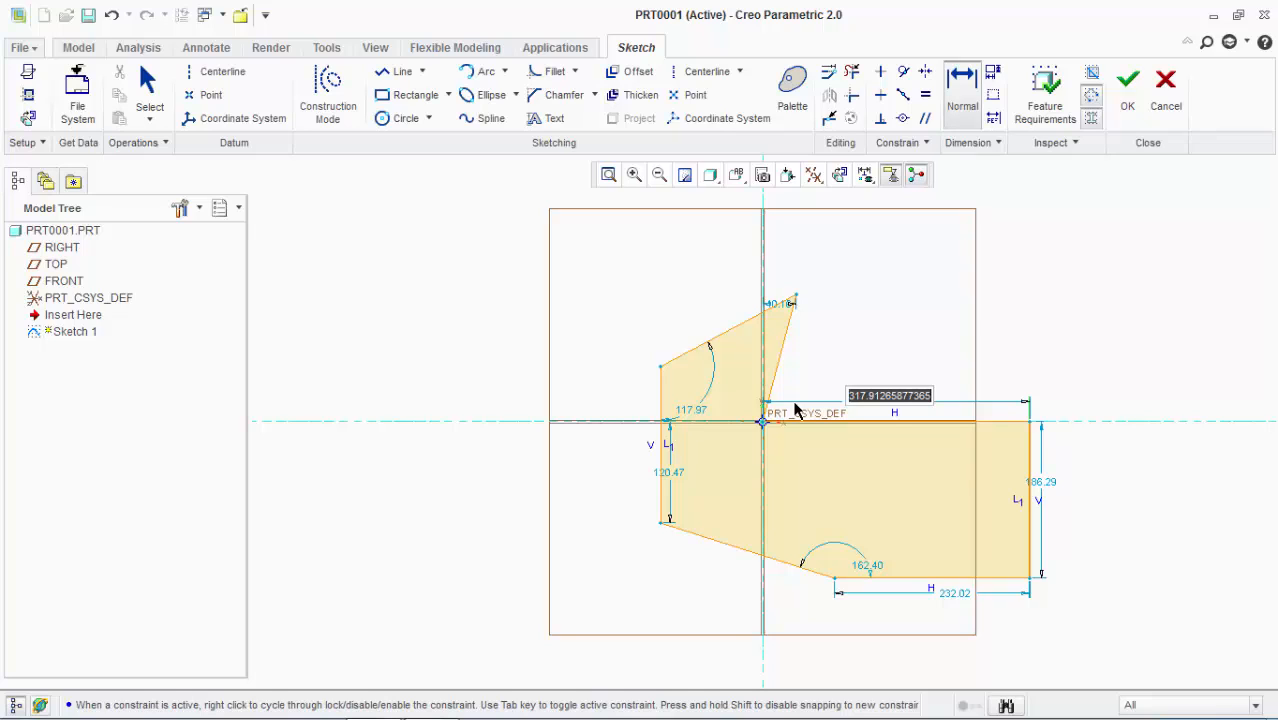
{"action": "type", "text": "350"}
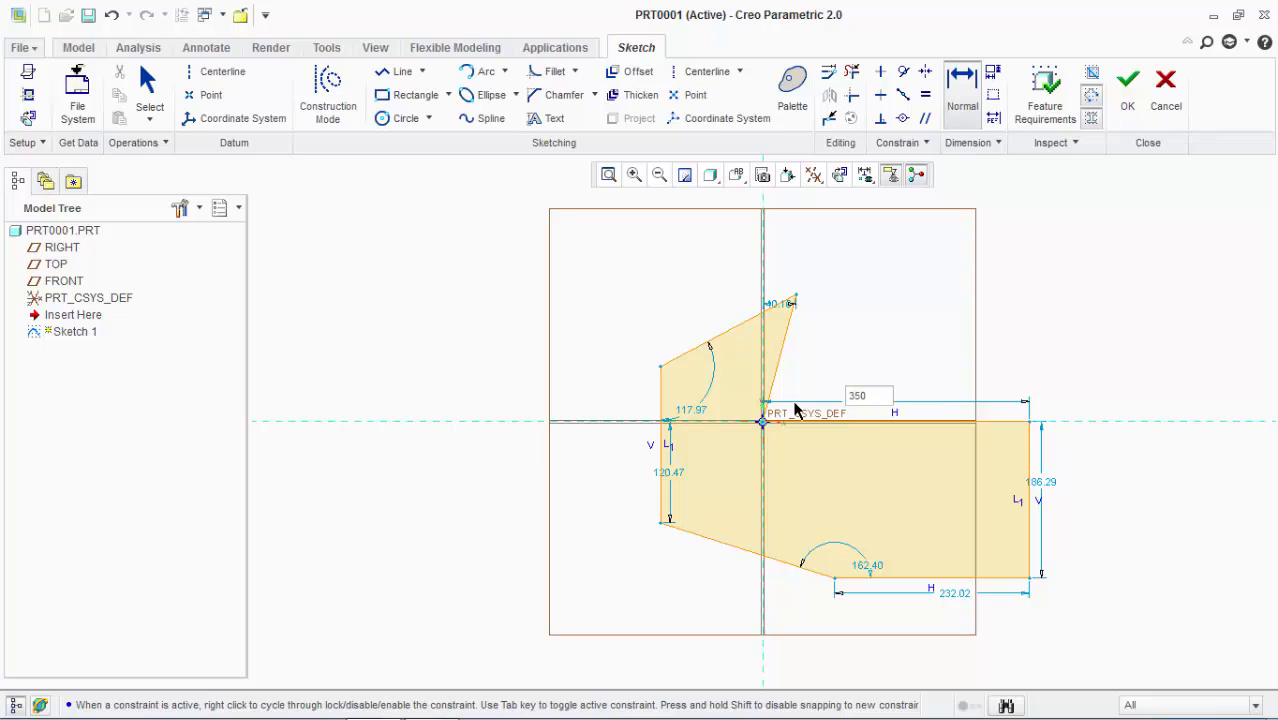
{"action": "key", "text": "Return"}
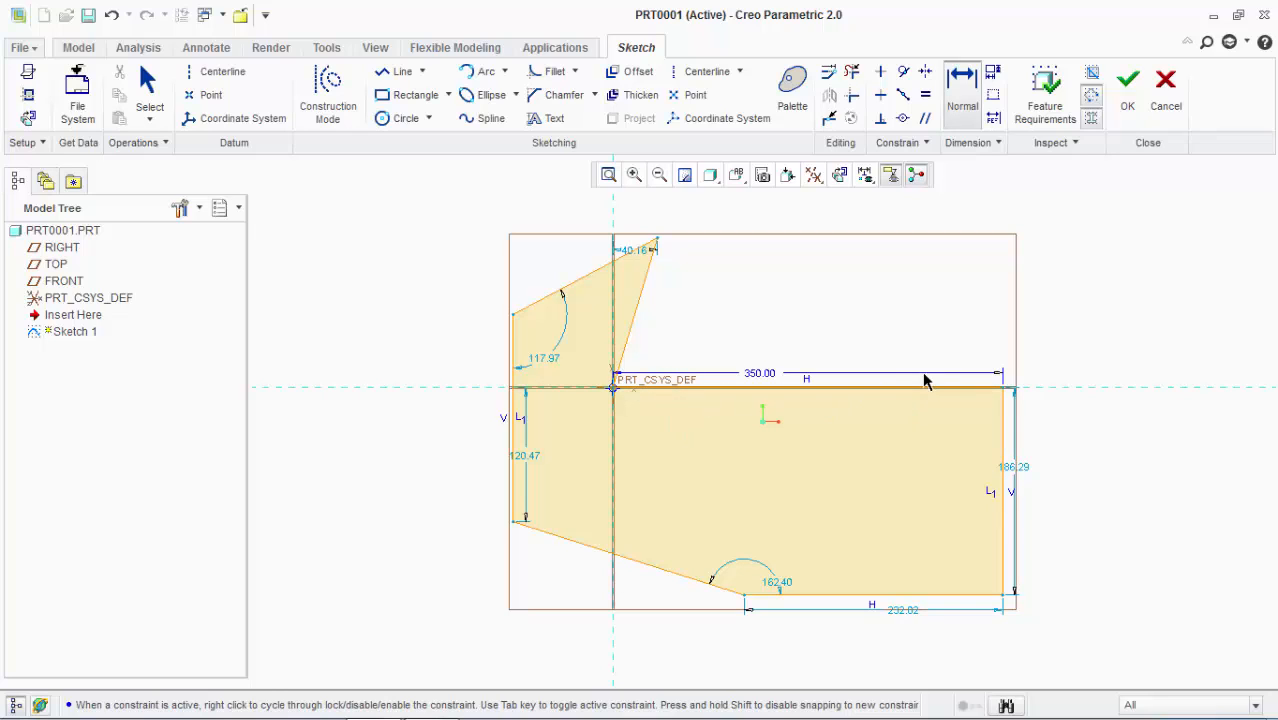
Set both the profile's right vertical line and its lower horizontal line to 200 mm
{"action": "double_click", "coordinate": [1022, 472]}
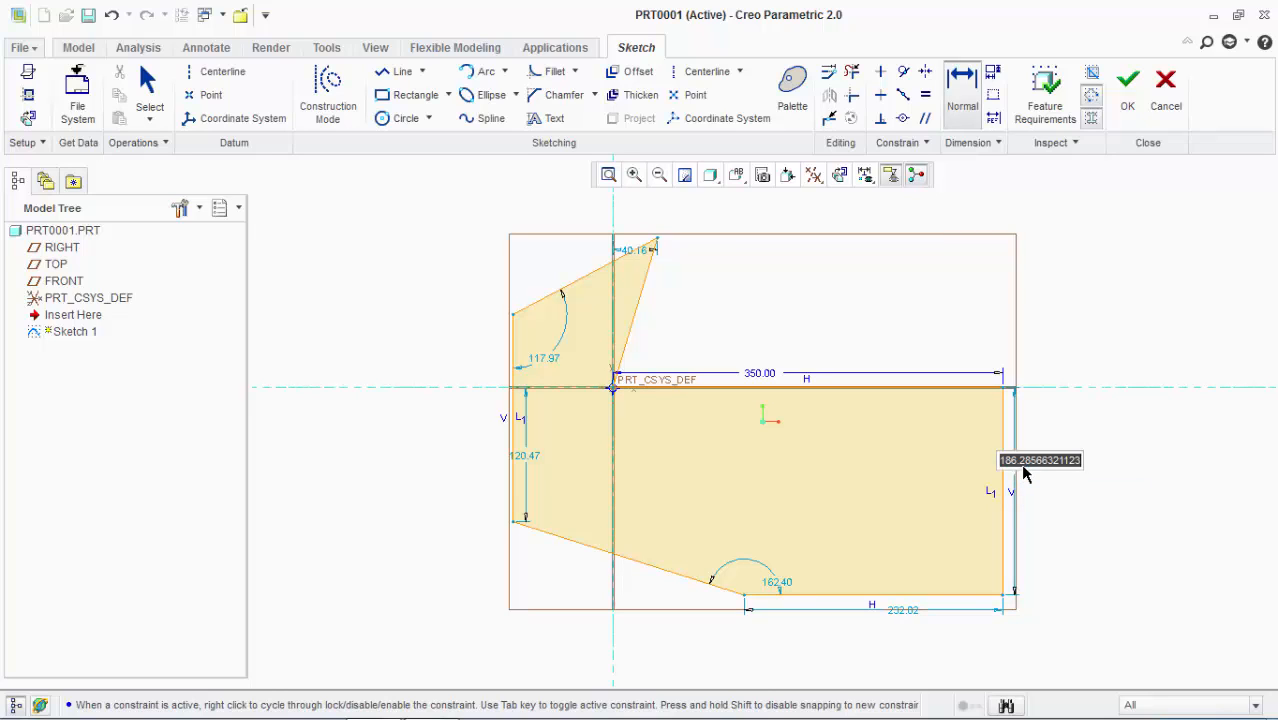
{"action": "type", "text": "1"}
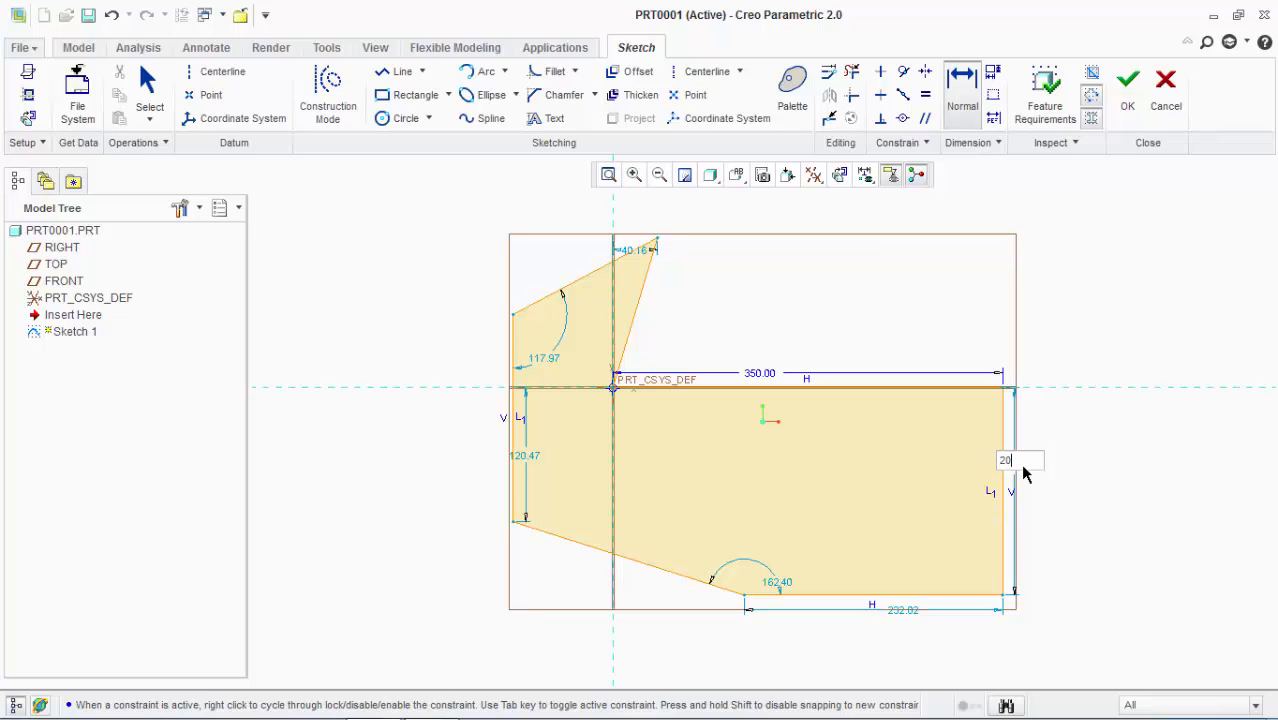
{"action": "key", "text": "Return"}
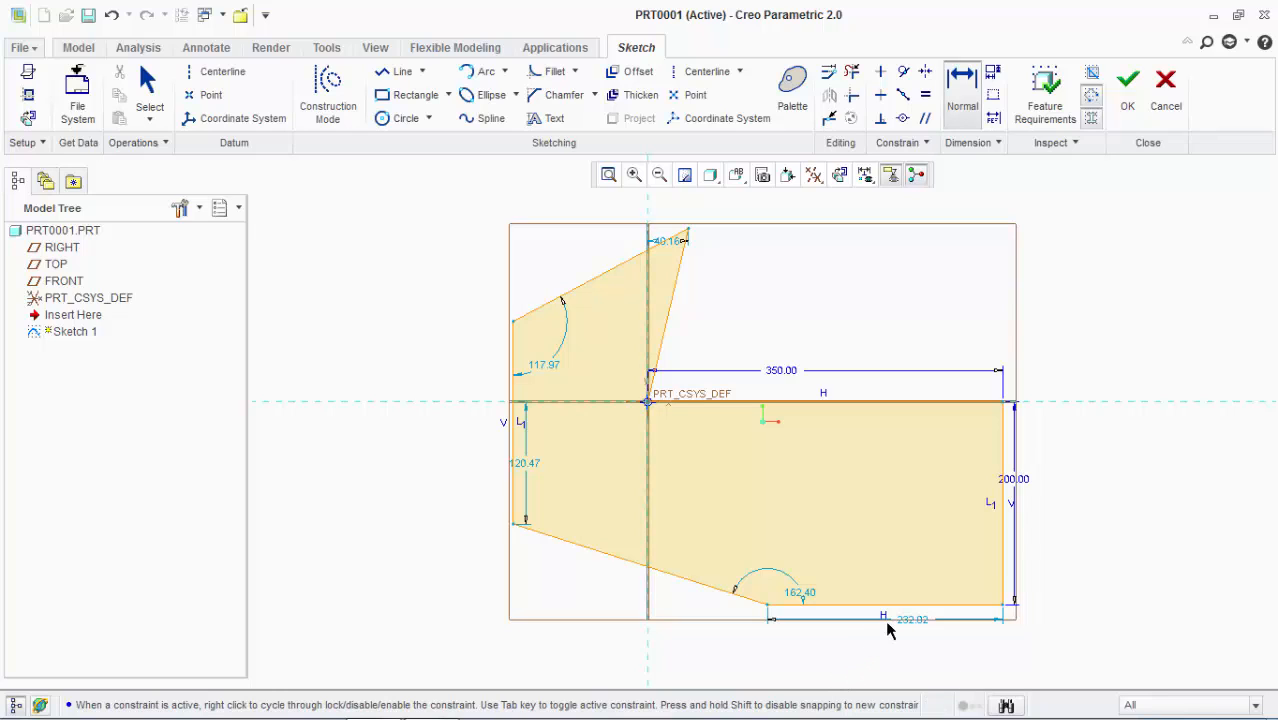
{"action": "double_click", "coordinate": [923, 618]}
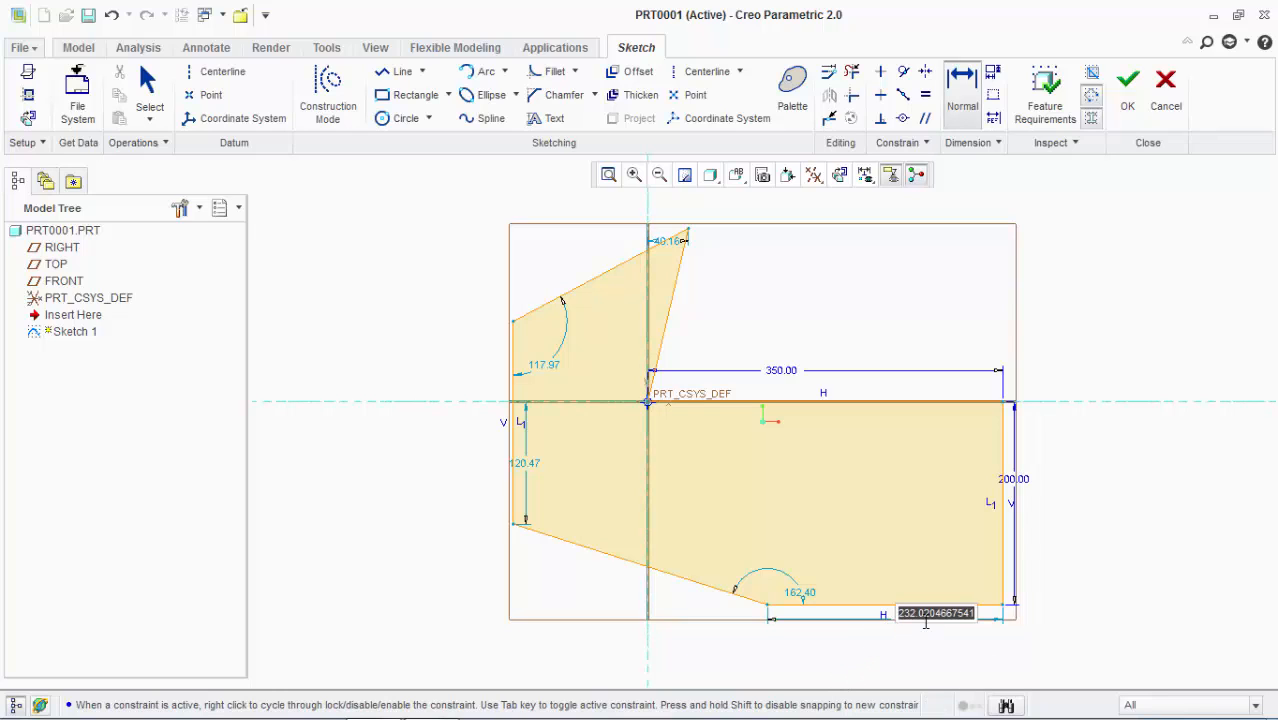
{"action": "type", "text": "2"}
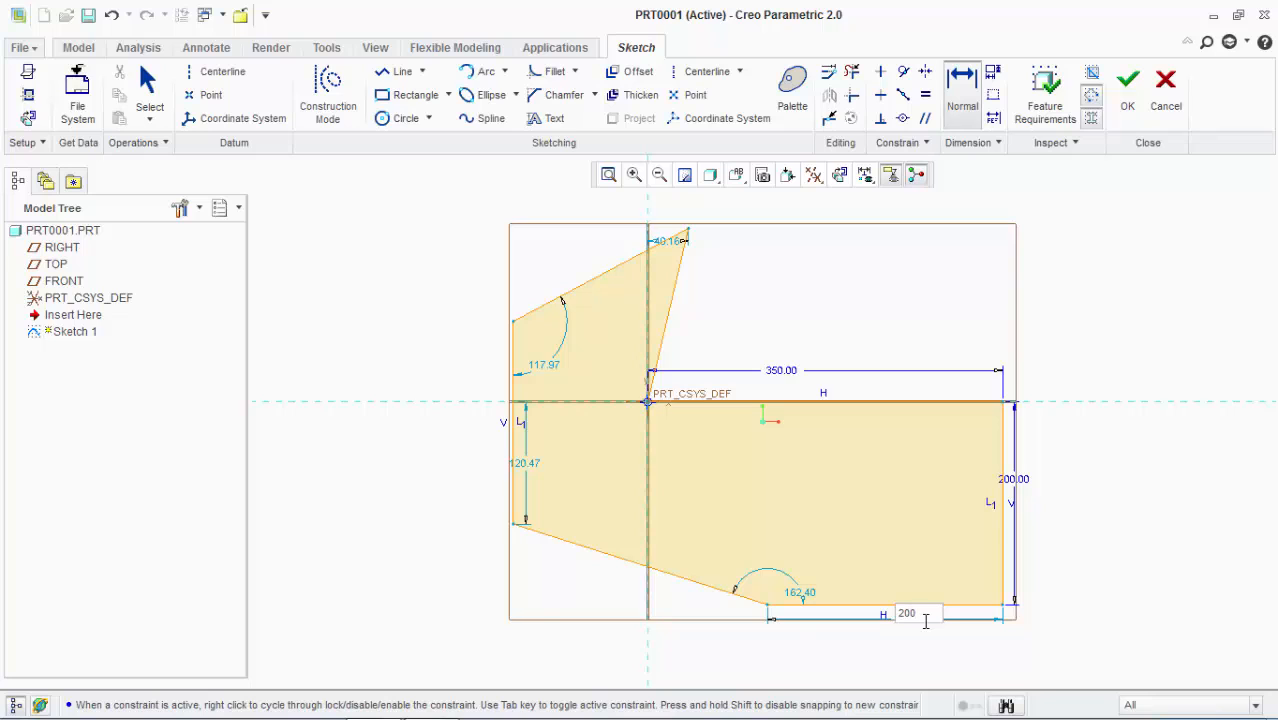
{"action": "type", "text": "00"}
{"action": "key", "text": "Return"}
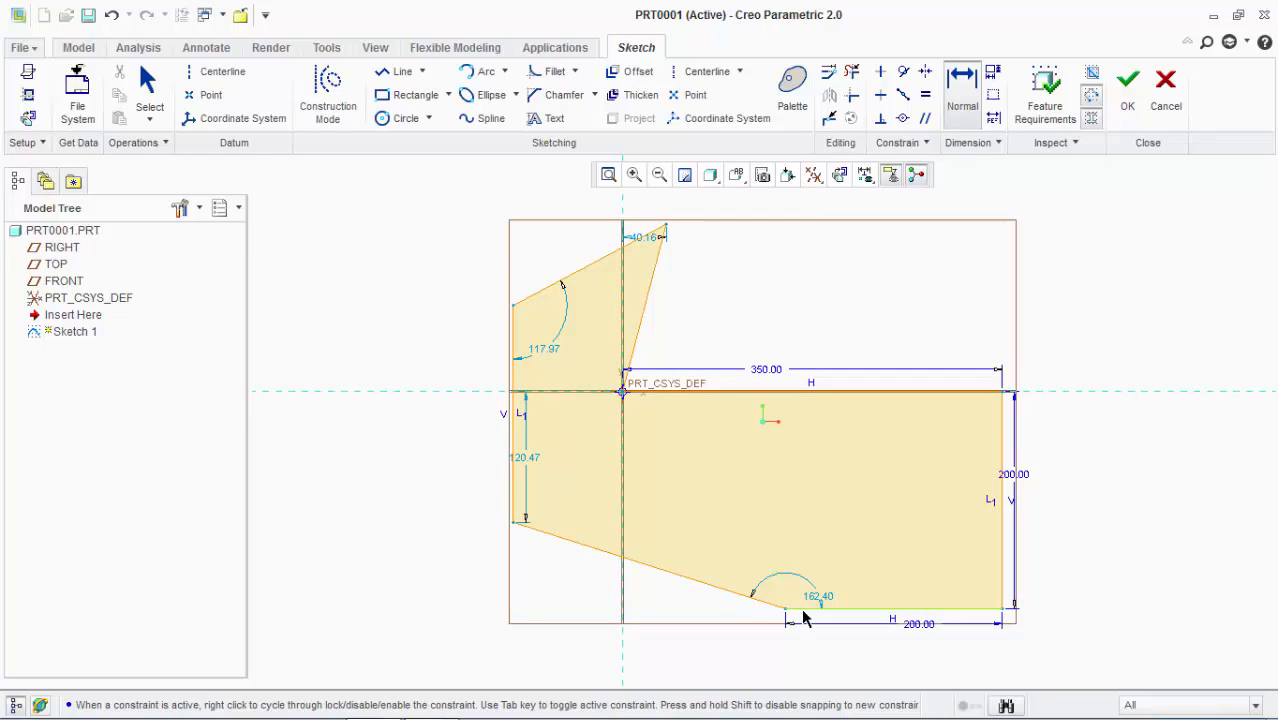
Try an angle of 145 degrees between the lower horizontal line and the adjoining sloped line, and undo the change
{"action": "double_click", "coordinate": [814, 596]}
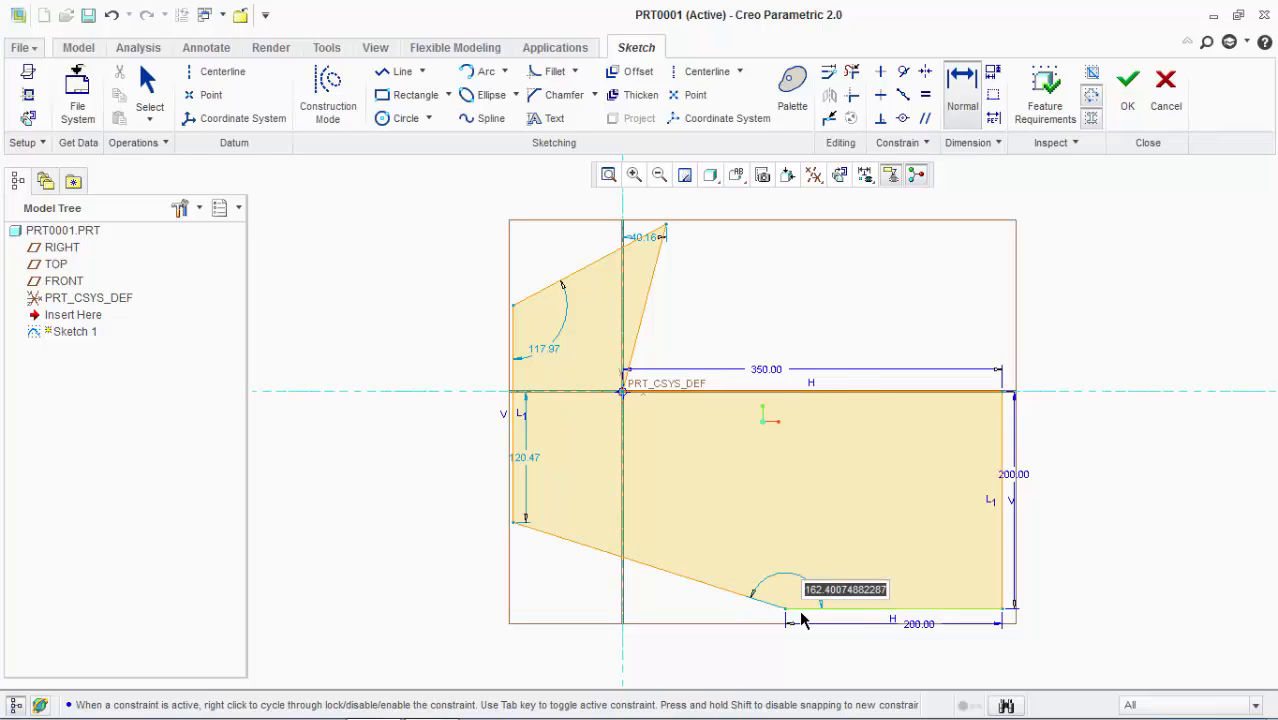
{"action": "type", "text": "145"}
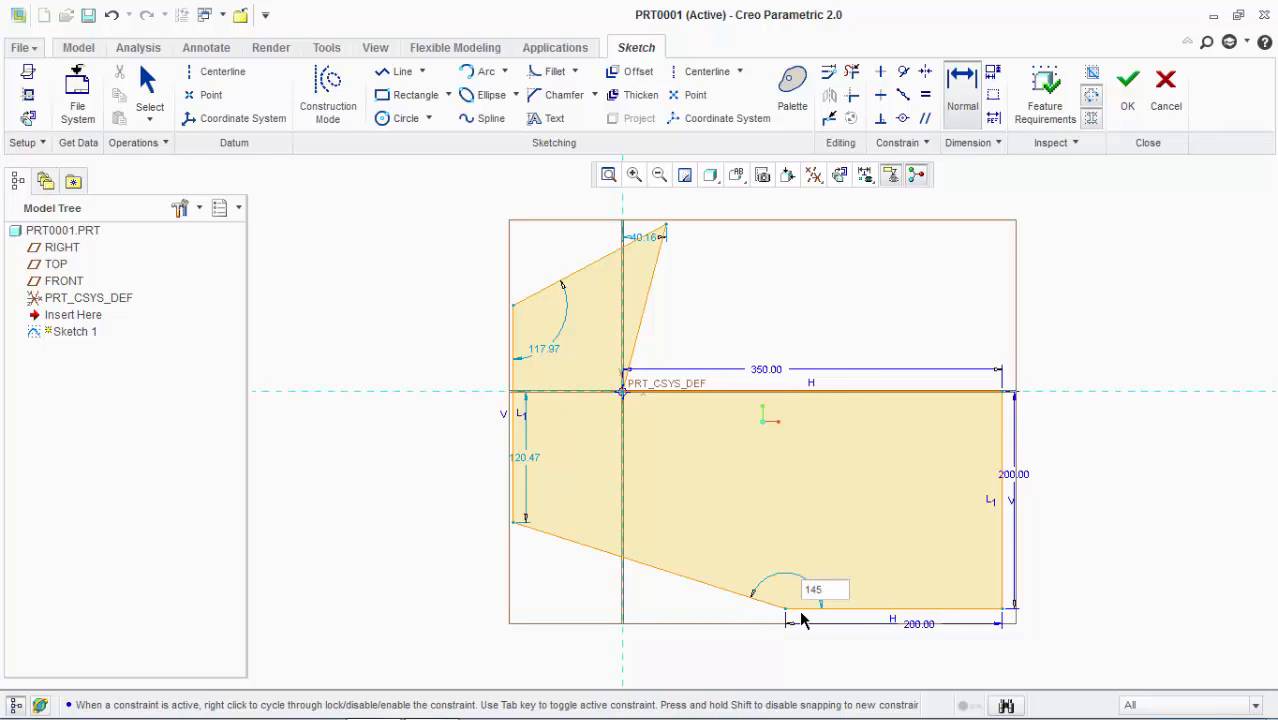
{"action": "key", "text": "Return"}
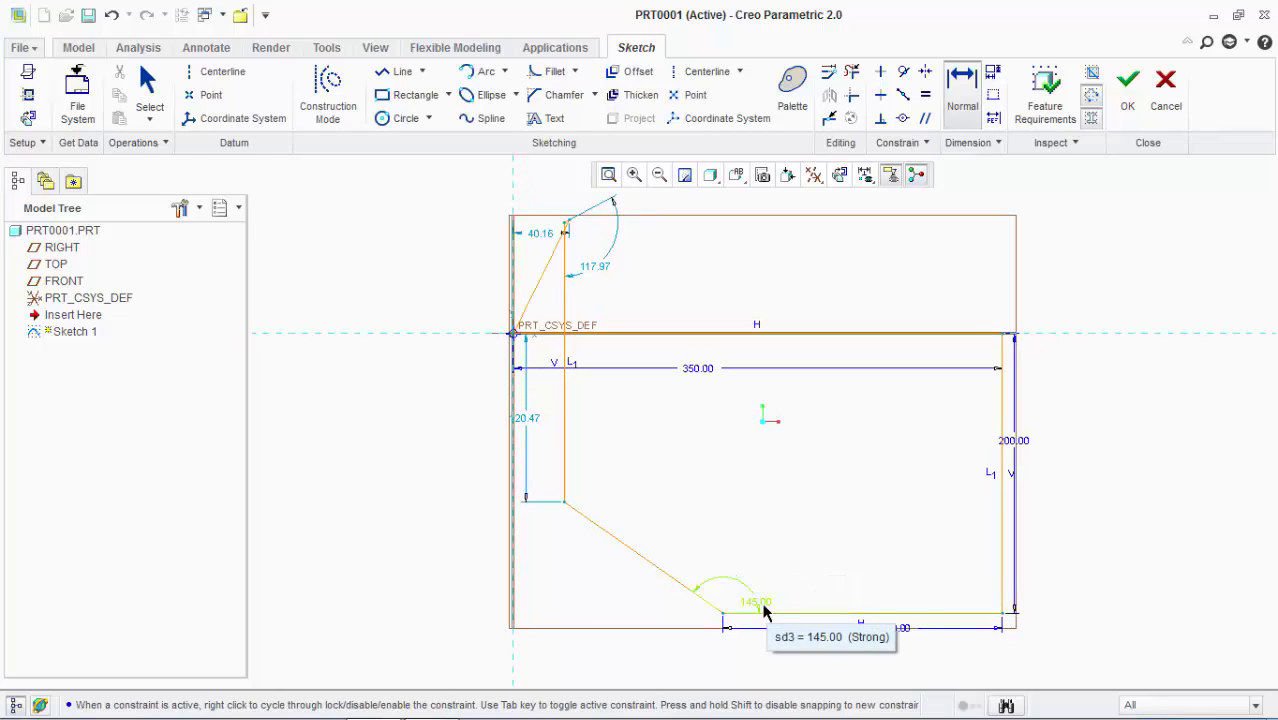
{"action": "key", "text": "ctrl+z"}
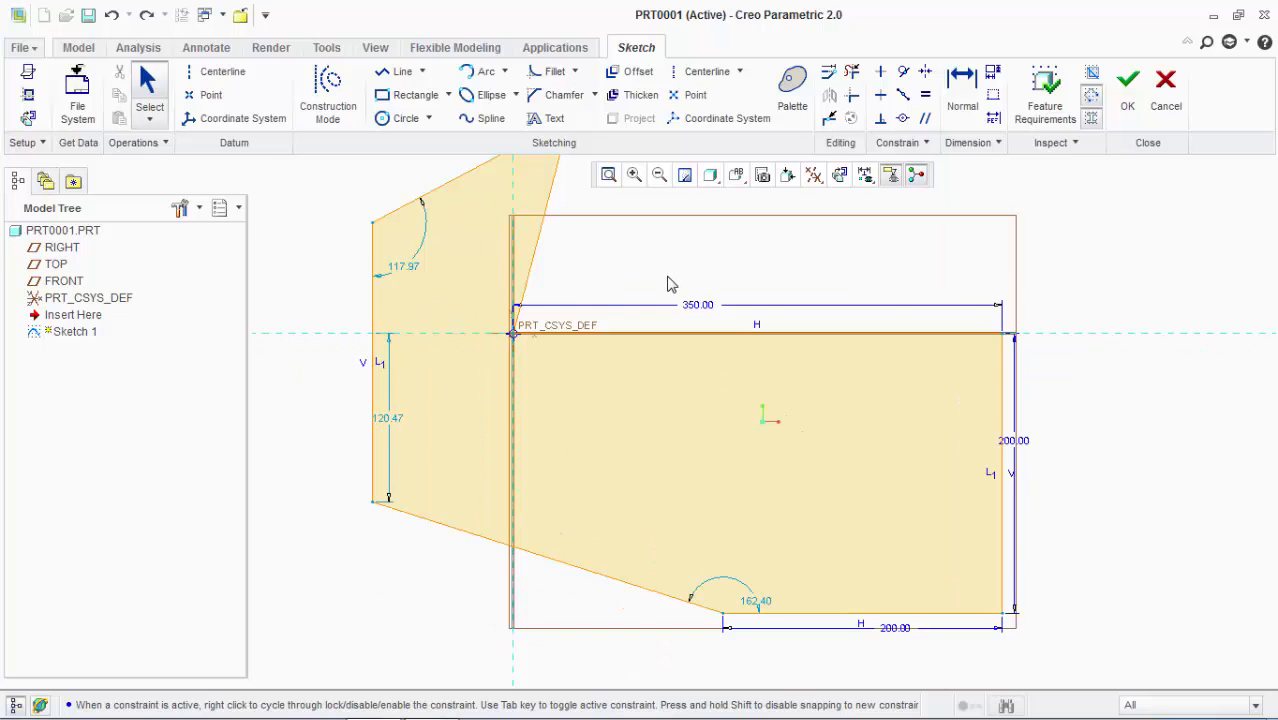
Orbit the sketch to view it in 3D, restore its 2D sketch orientation, and stay in the sketch
{"action": "middle_click_drag", "start_coordinate": [670, 285], "coordinate": [700, 268]}
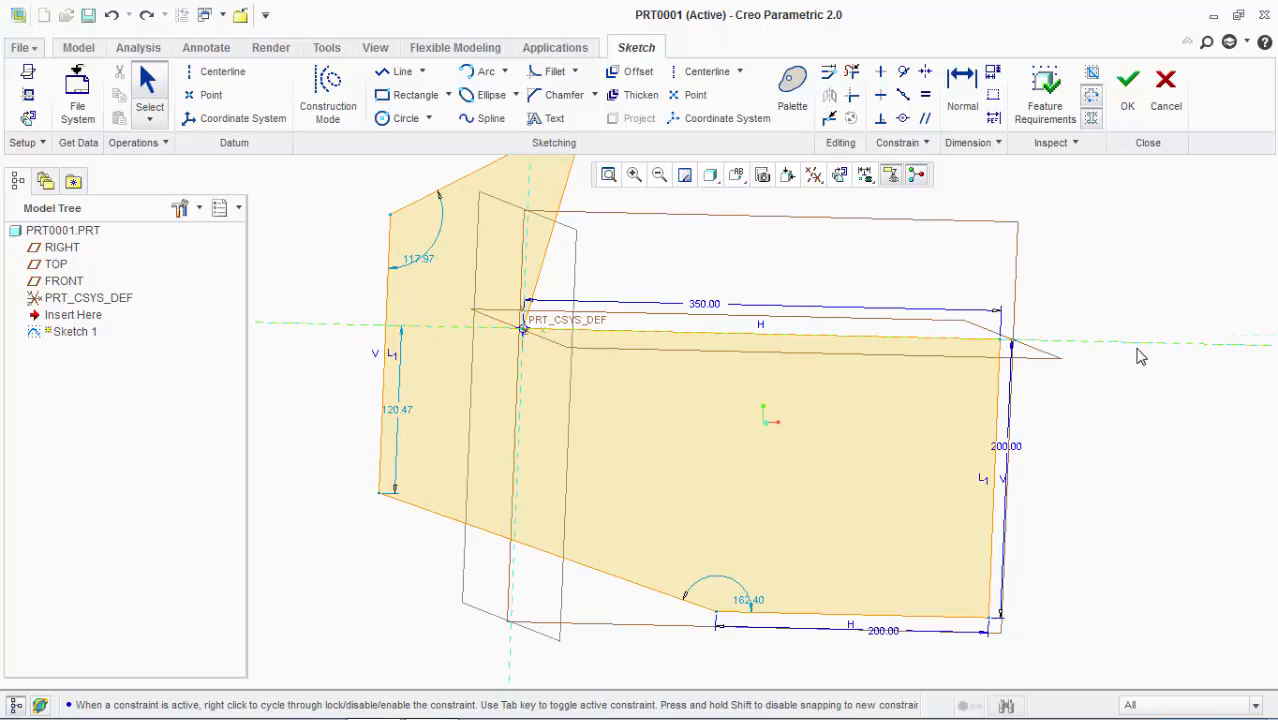
{"action": "mouse_move", "coordinate": [1140, 357]}
{"action": "middle_mouse_down"}
{"action": "mouse_move", "coordinate": [1004, 496]}
{"action": "mouse_move", "coordinate": [917, 364]}
{"action": "mouse_move", "coordinate": [950, 308]}
{"action": "mouse_move", "coordinate": [996, 445]}
{"action": "mouse_move", "coordinate": [805, 474]}
{"action": "mouse_move", "coordinate": [824, 257]}
{"action": "mouse_move", "coordinate": [756, 417]}
{"action": "mouse_move", "coordinate": [730, 557]}
{"action": "mouse_move", "coordinate": [705, 580]}
{"action": "mouse_move", "coordinate": [579, 286]}
{"action": "mouse_move", "coordinate": [983, 330]}
{"action": "middle_mouse_up"}
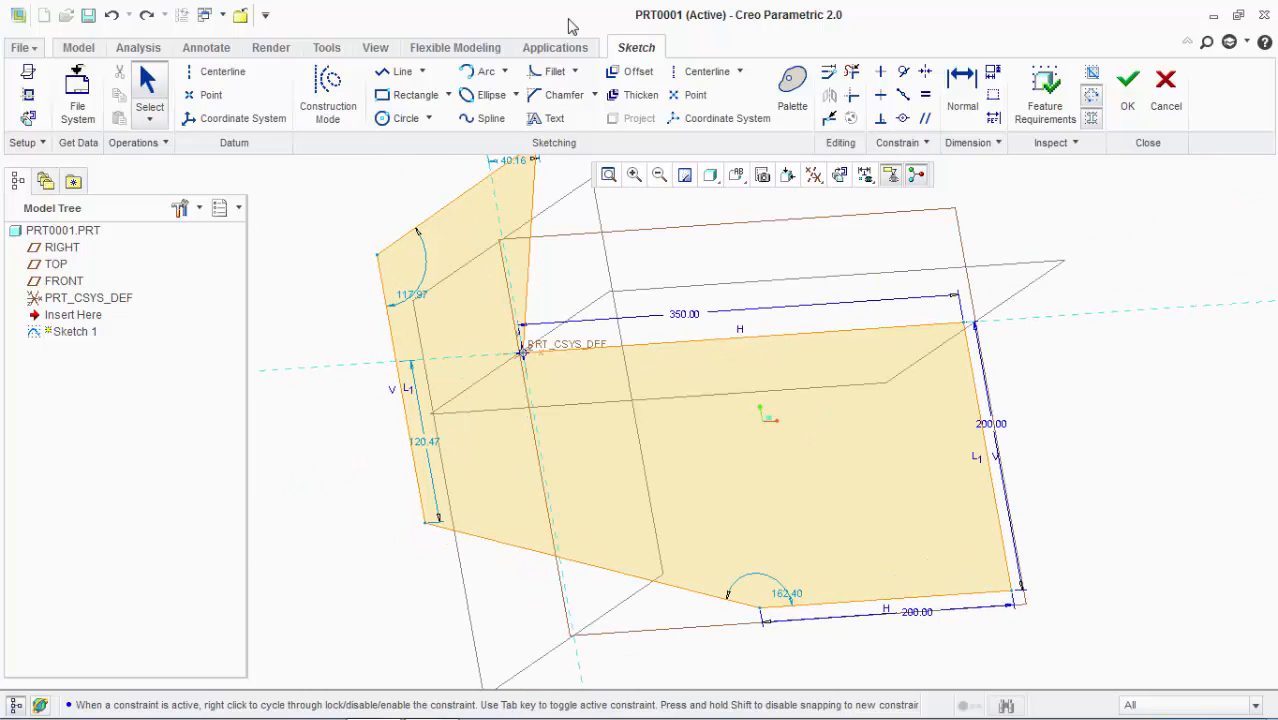
{"action": "left_click", "coordinate": [840, 176]}
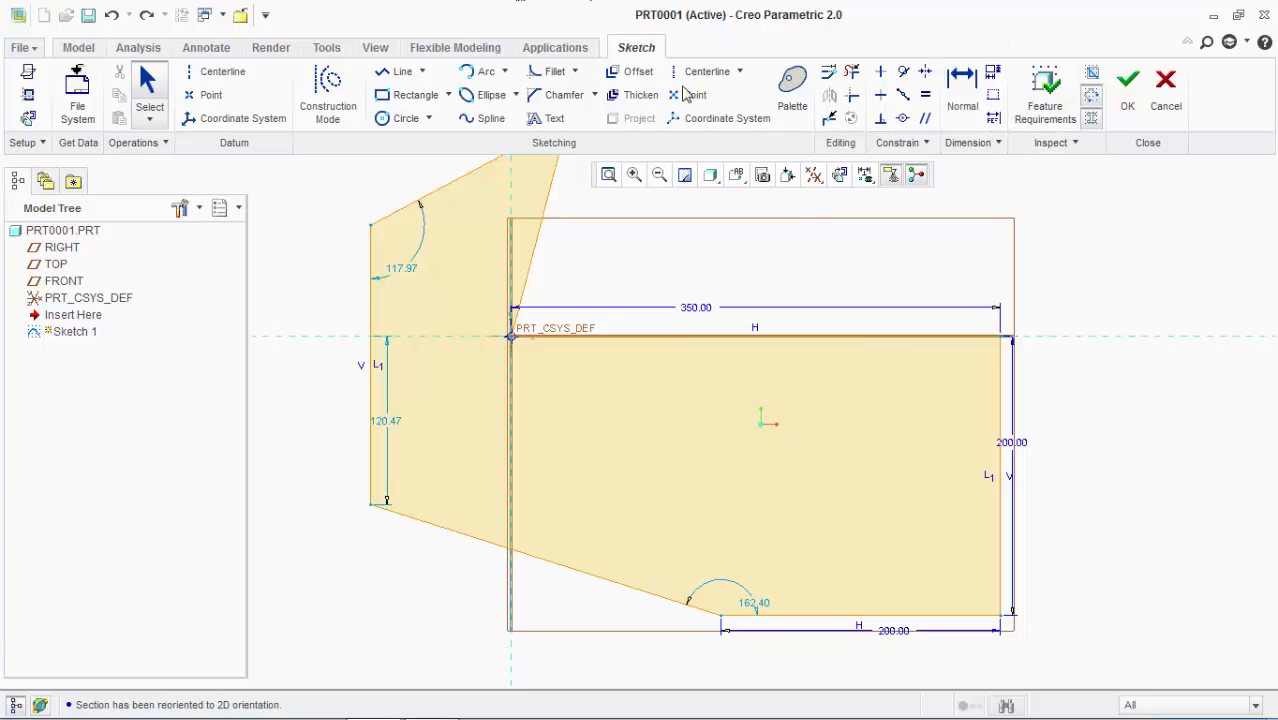
{"action": "key", "text": "Escape"}
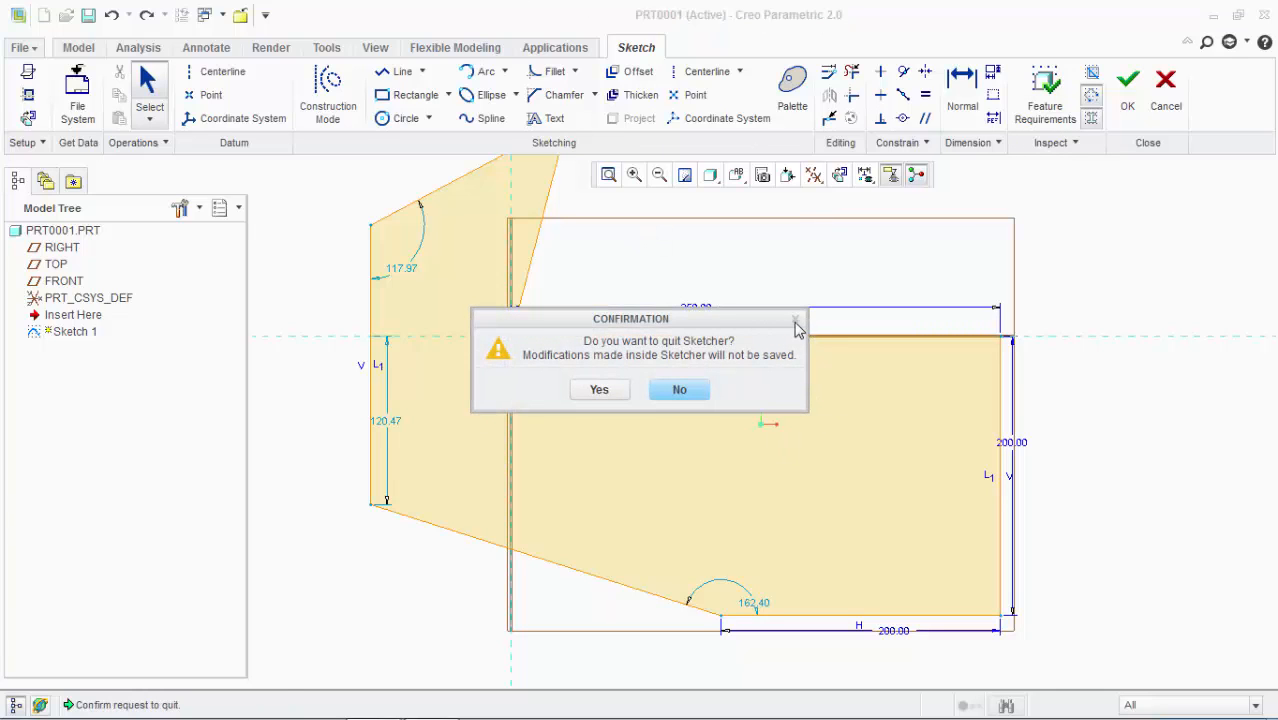
{"action": "left_click", "coordinate": [697, 395]}
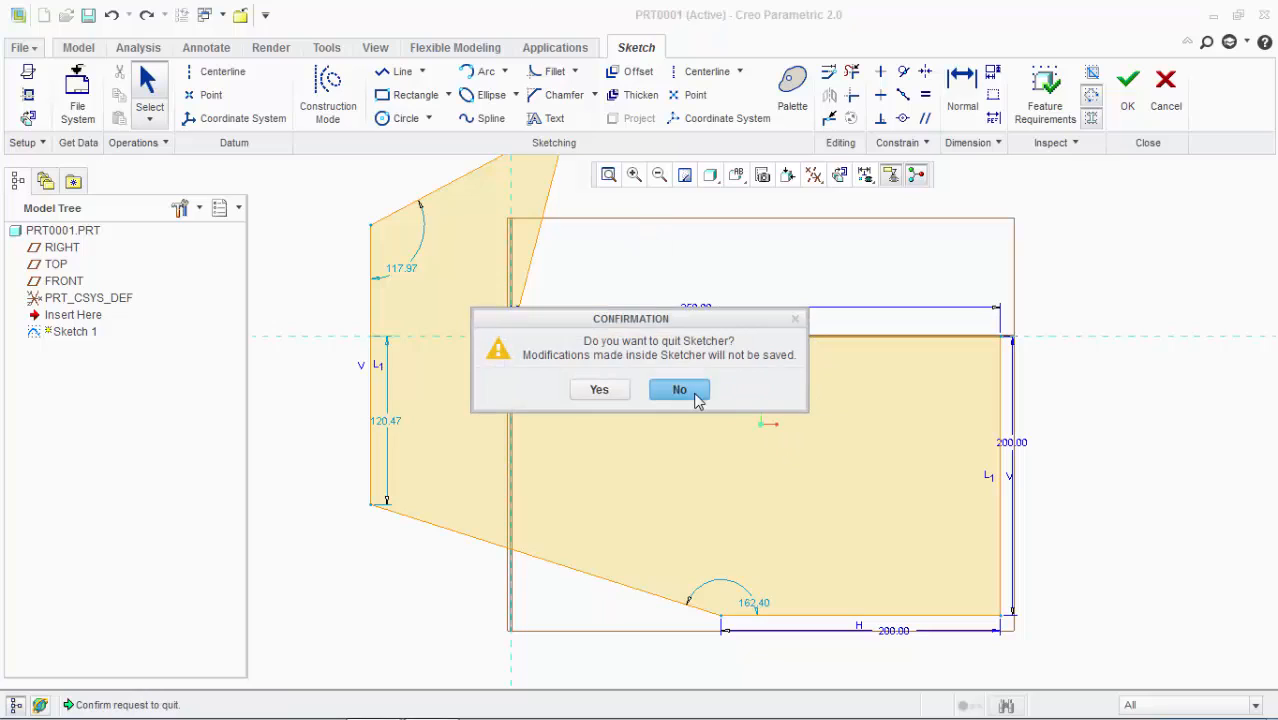
Delete all the lines of the closed profile from the sketch
{"action": "left_click", "coordinate": [470, 183]}
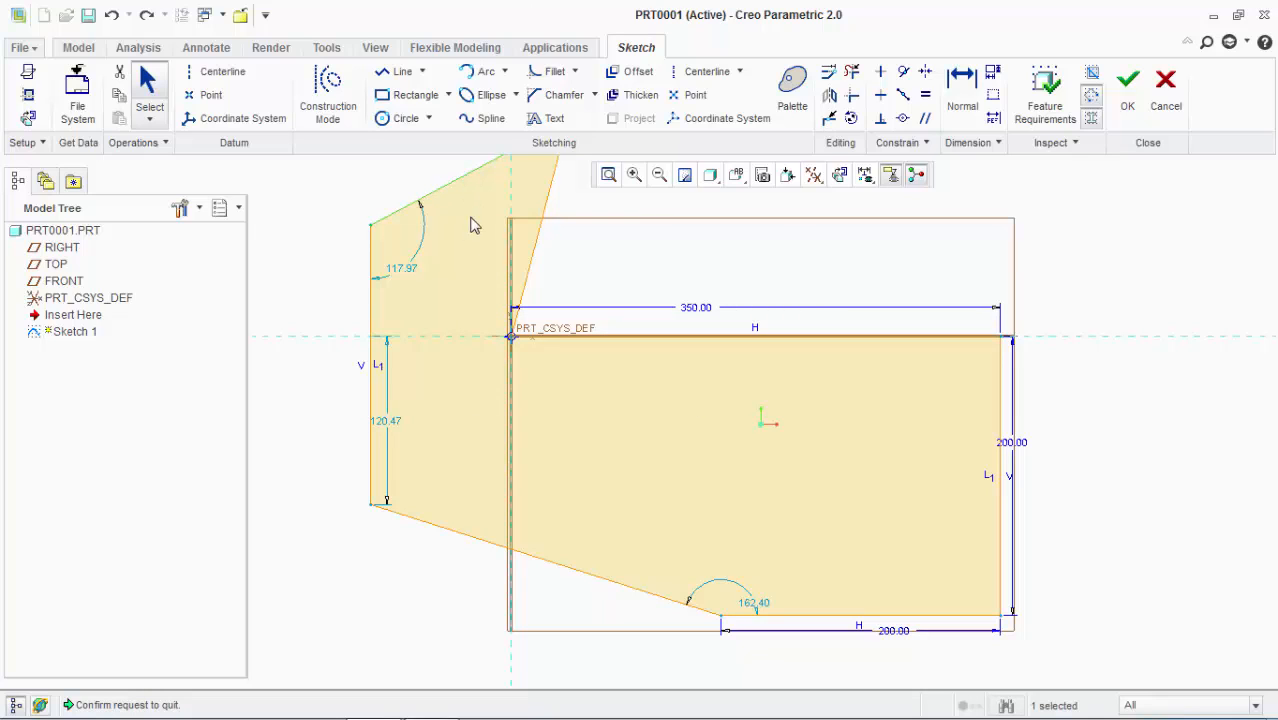
{"action": "left_click", "coordinate": [373, 281], "text": "ctrl"}
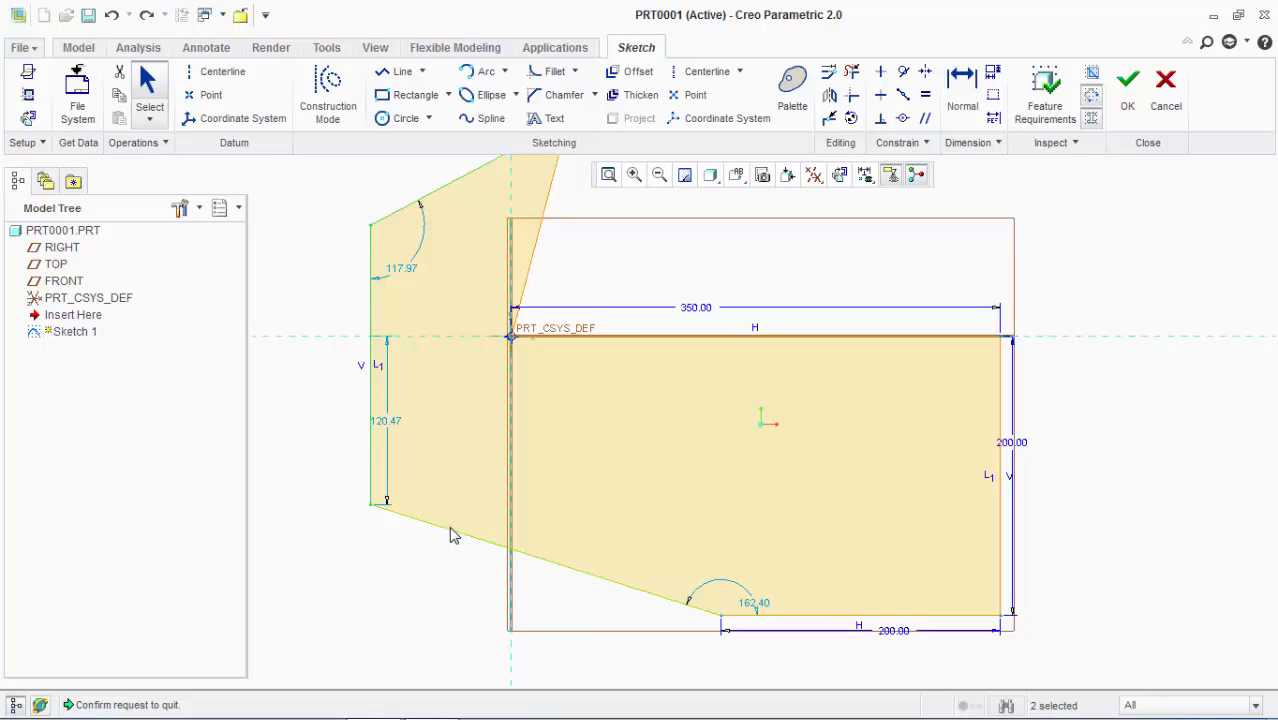
{"action": "left_click", "coordinate": [823, 617], "text": "ctrl"}
{"action": "left_click", "coordinate": [1002, 550], "text": "ctrl"}
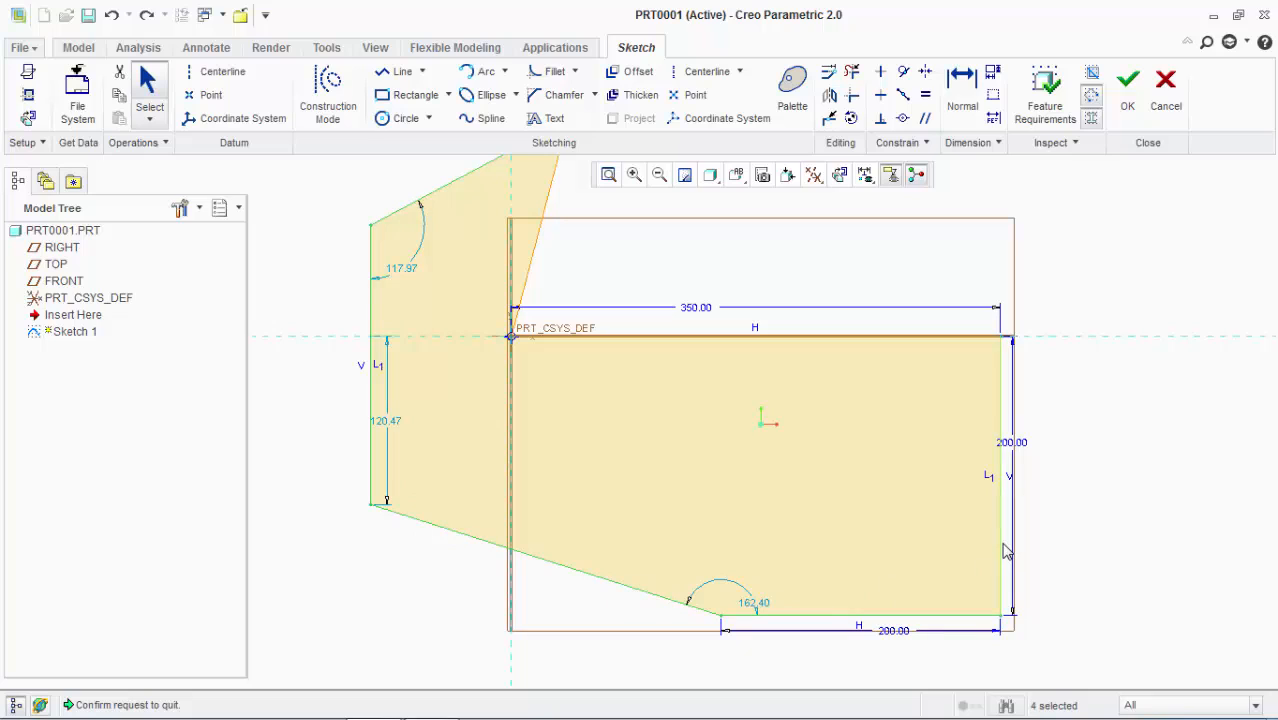
{"action": "left_click", "coordinate": [971, 340], "text": "ctrl"}
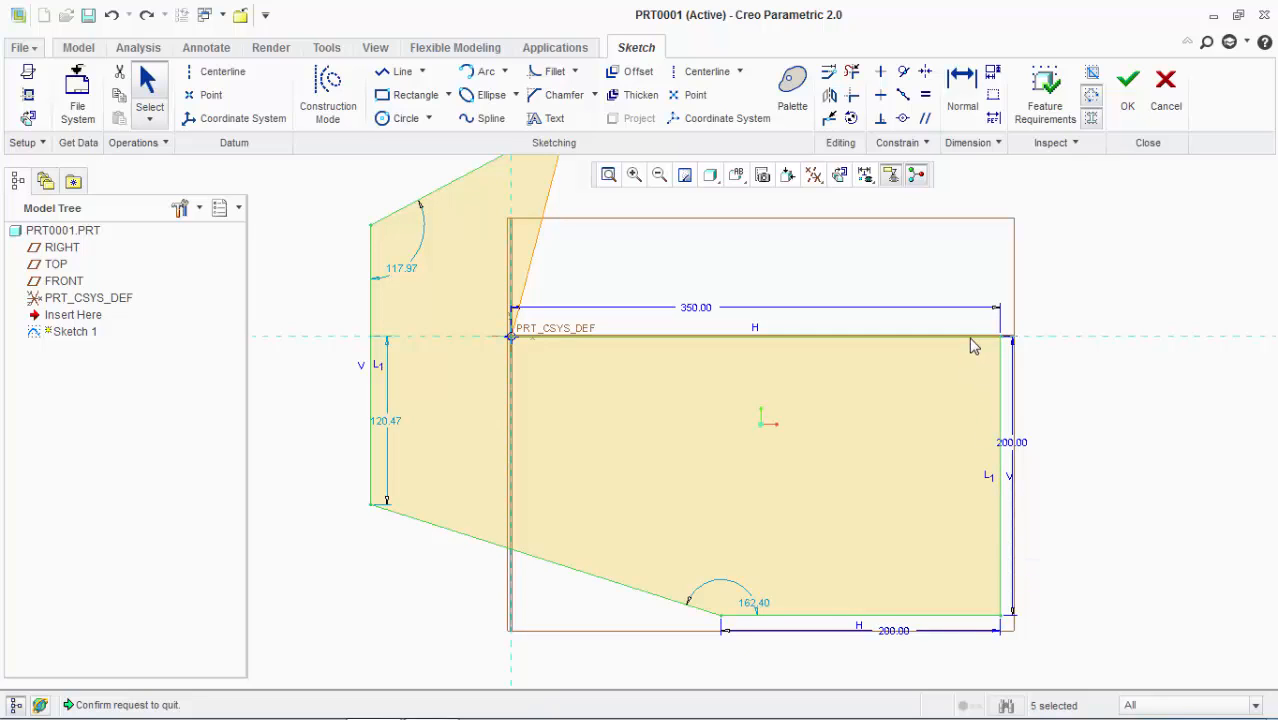
{"action": "left_click", "coordinate": [535, 249], "text": "ctrl"}
{"action": "key", "text": "Delete"}
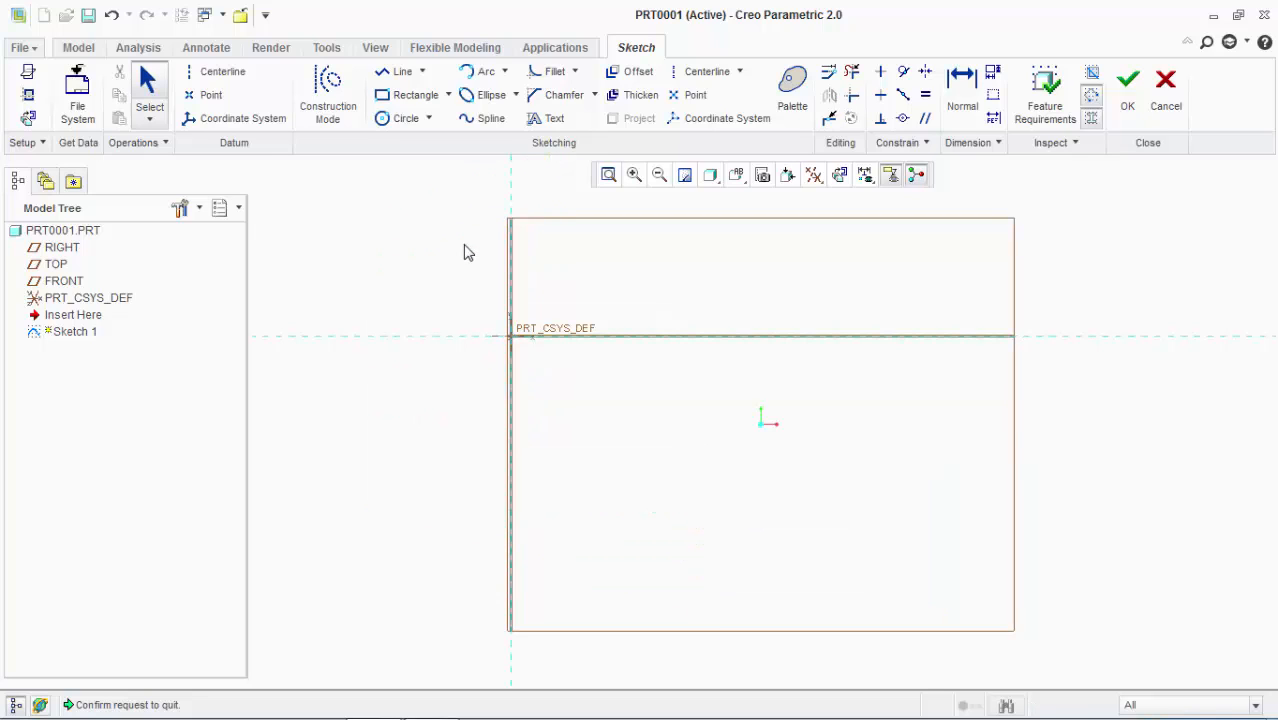
Sketch a corner rectangle about 147 by 79 mm, about 171 mm right of the vertical reference and 71 mm below the horizontal one
{"action": "left_click", "coordinate": [424, 76]}
{"action": "left_click", "coordinate": [435, 295]}
{"action": "left_click", "coordinate": [448, 95]}
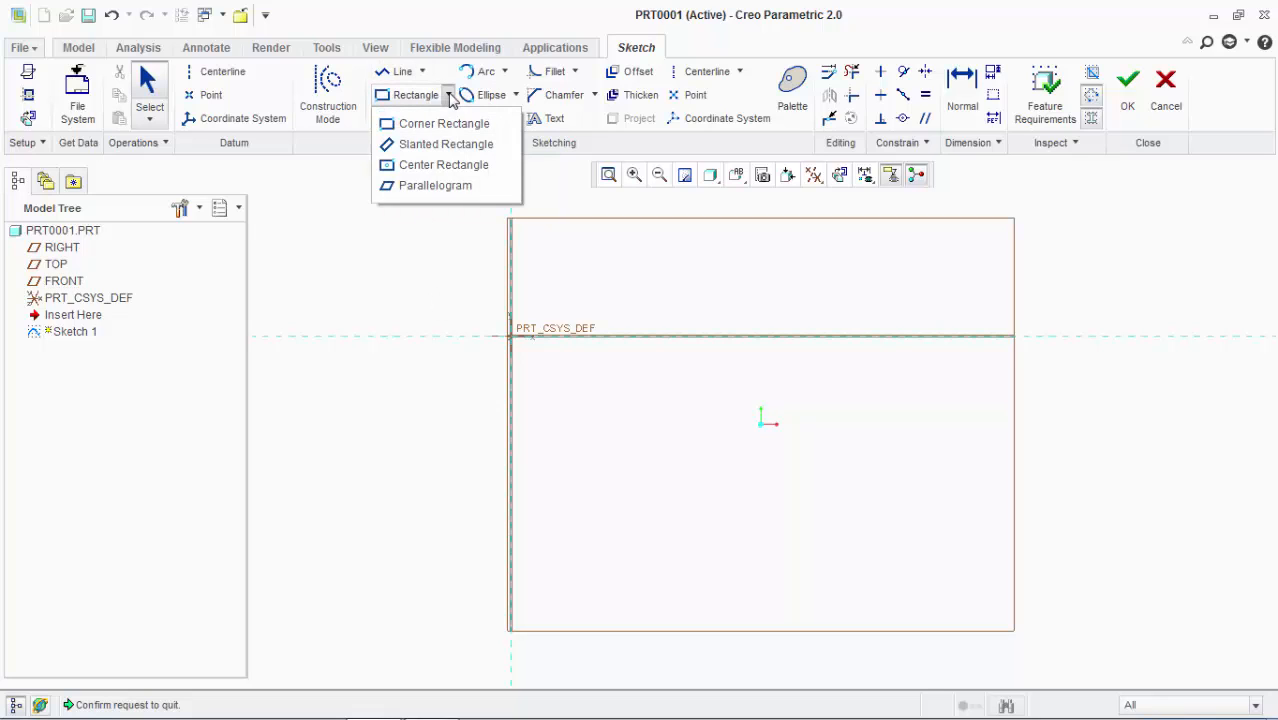
{"action": "left_click", "coordinate": [389, 187]}
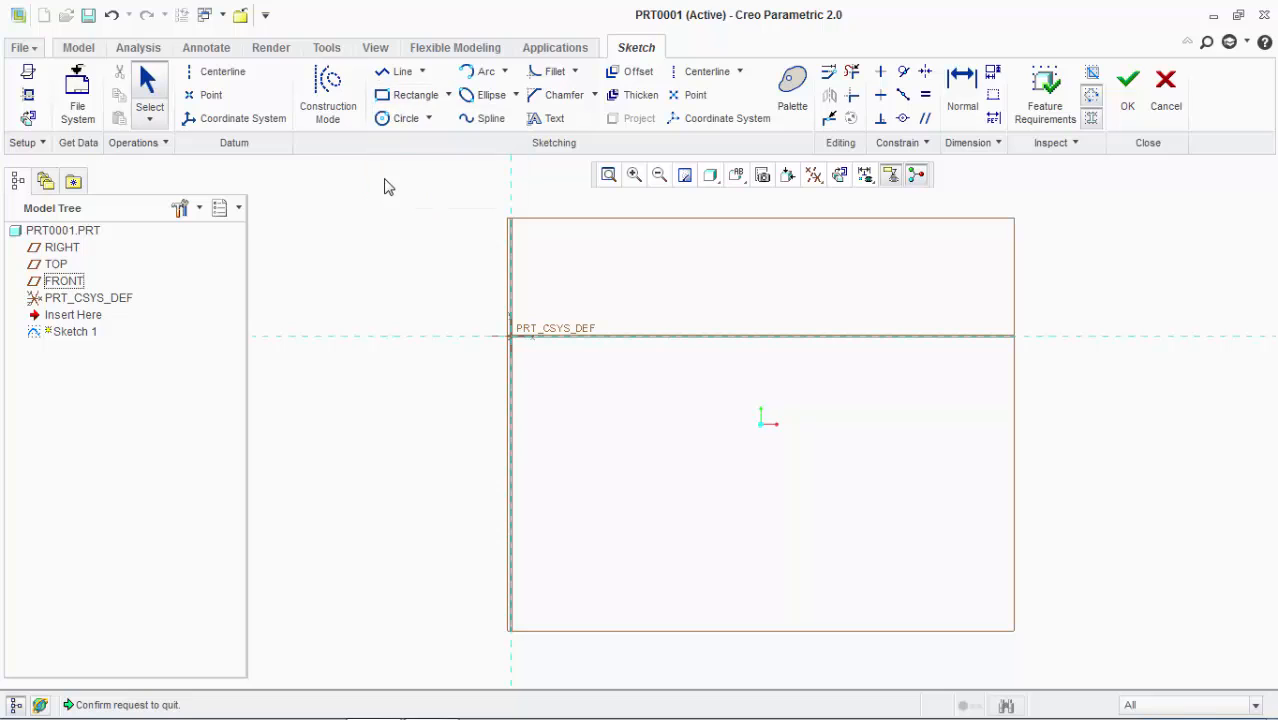
{"action": "left_click", "coordinate": [392, 105]}
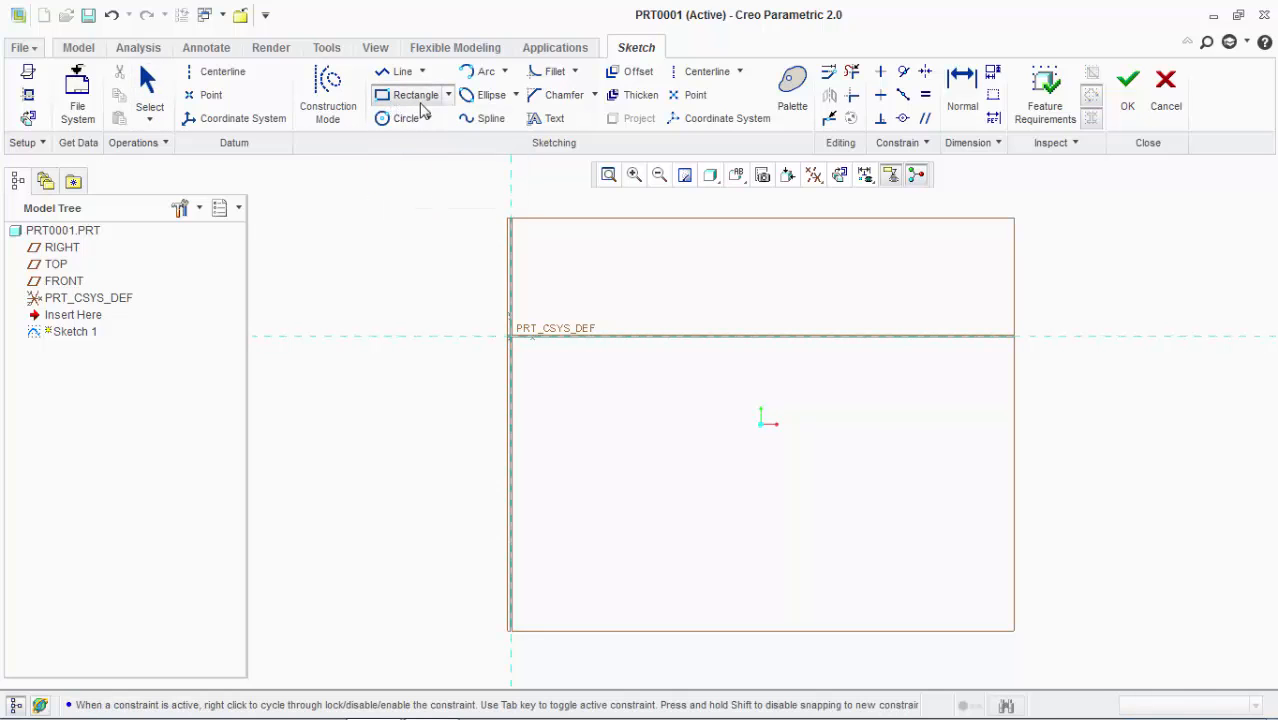
{"action": "left_click", "coordinate": [449, 95]}
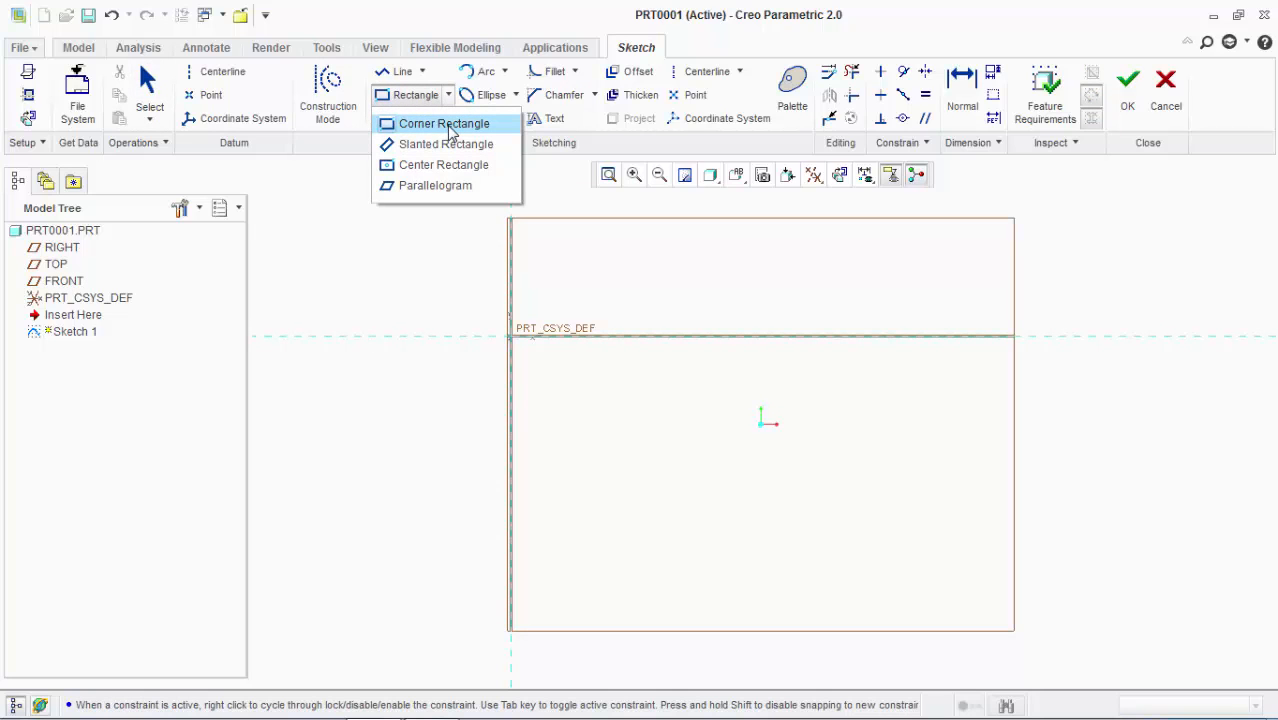
{"action": "left_click", "coordinate": [413, 96]}
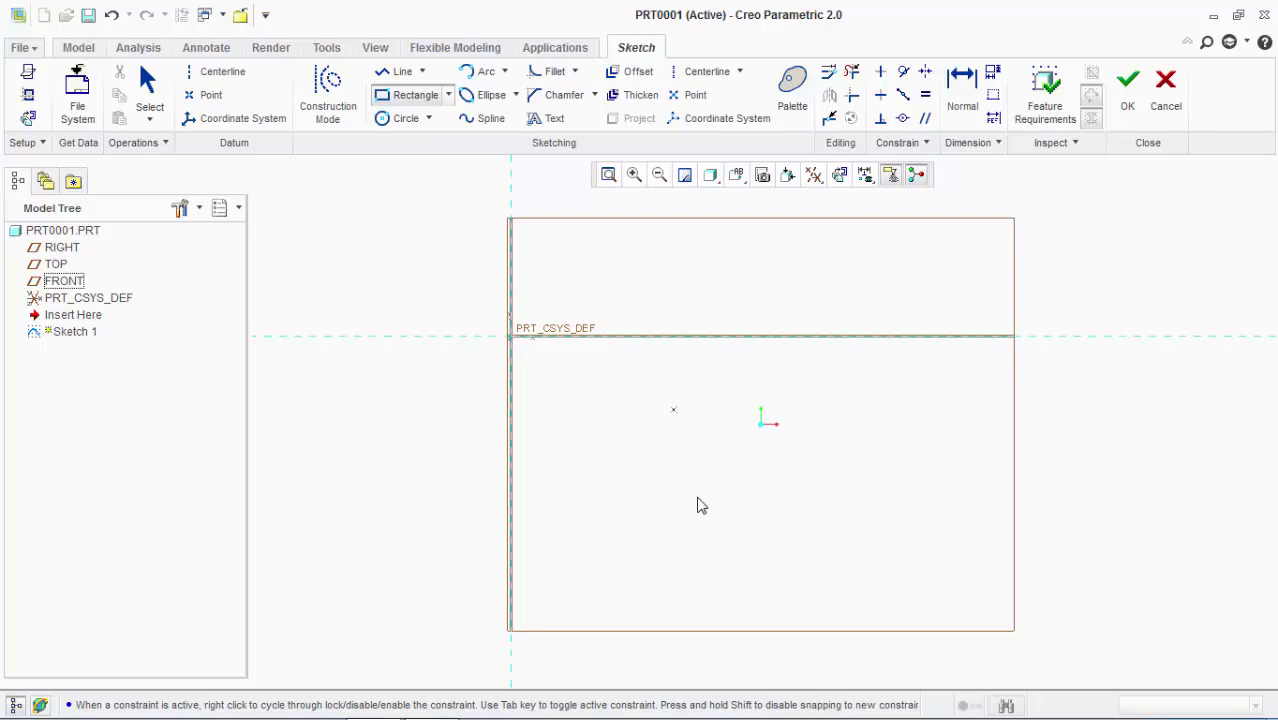
{"action": "left_click", "coordinate": [751, 546]}
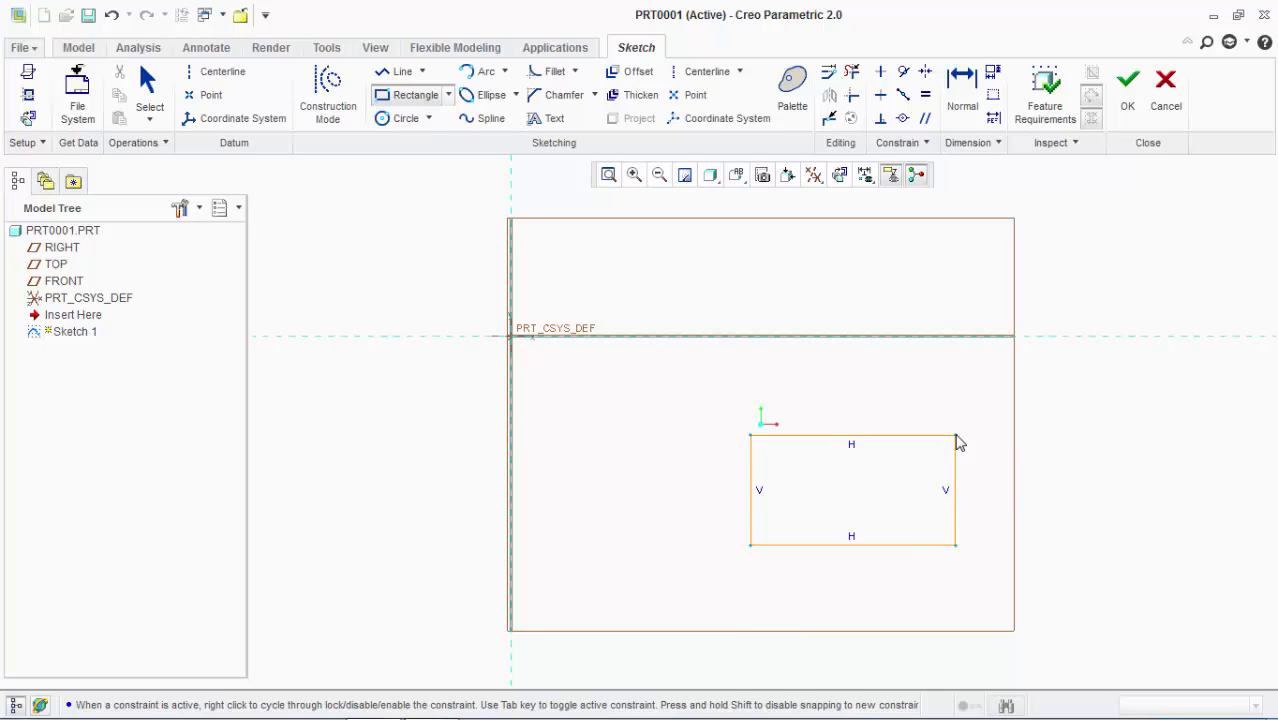
{"action": "left_click", "coordinate": [957, 440]}
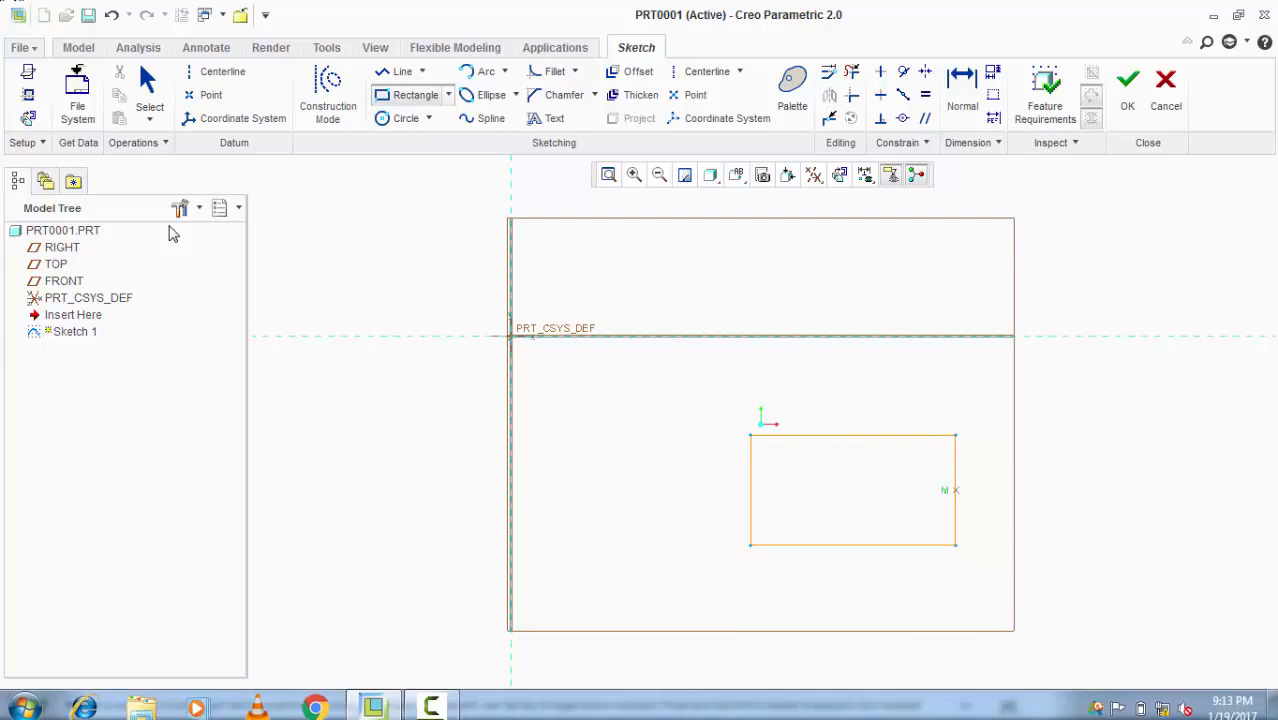
{"action": "left_click", "coordinate": [427, 92]}
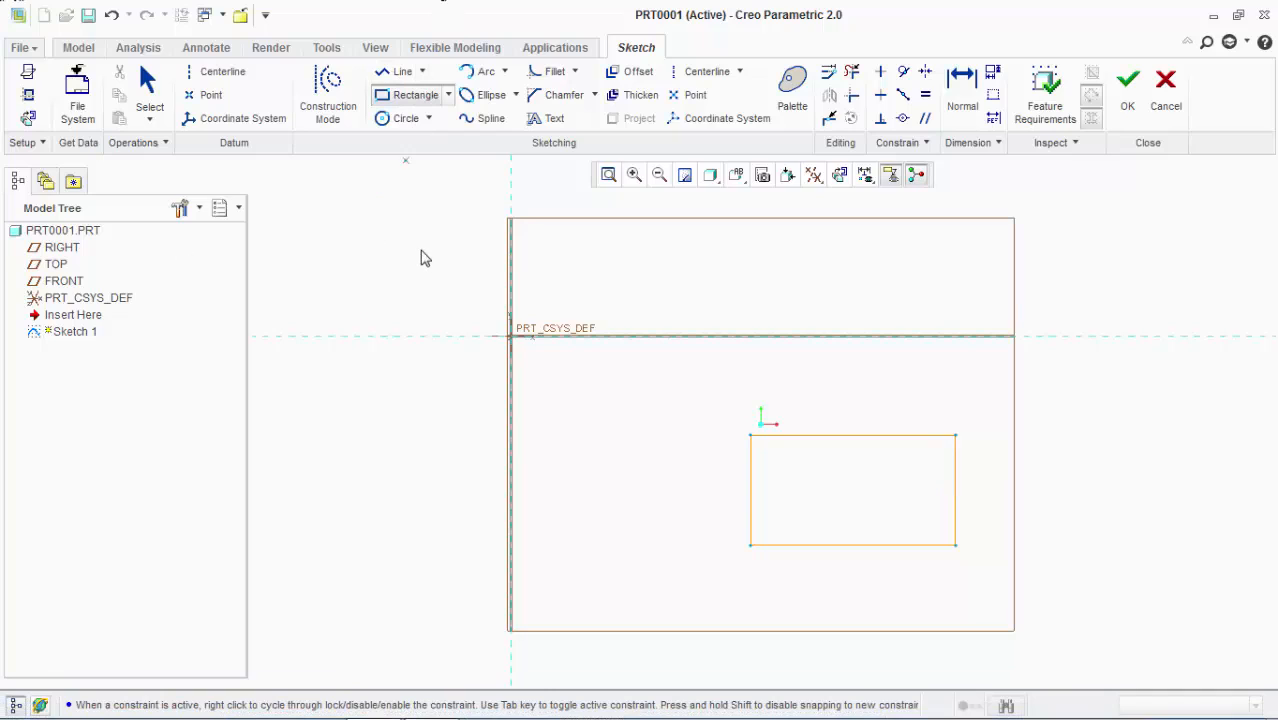
{"action": "middle_click", "coordinate": [484, 327]}
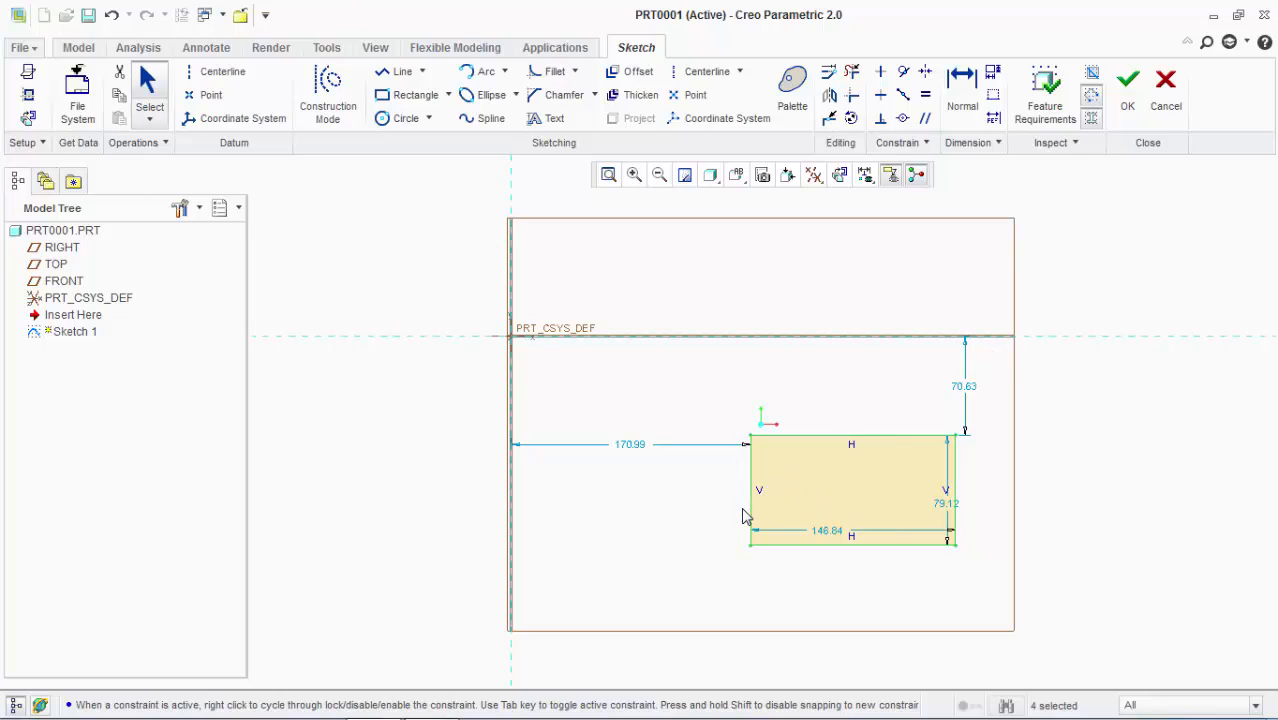
Set the rectangle's width to 150 mm and its height to 80 mm
{"action": "double_click", "coordinate": [813, 532]}
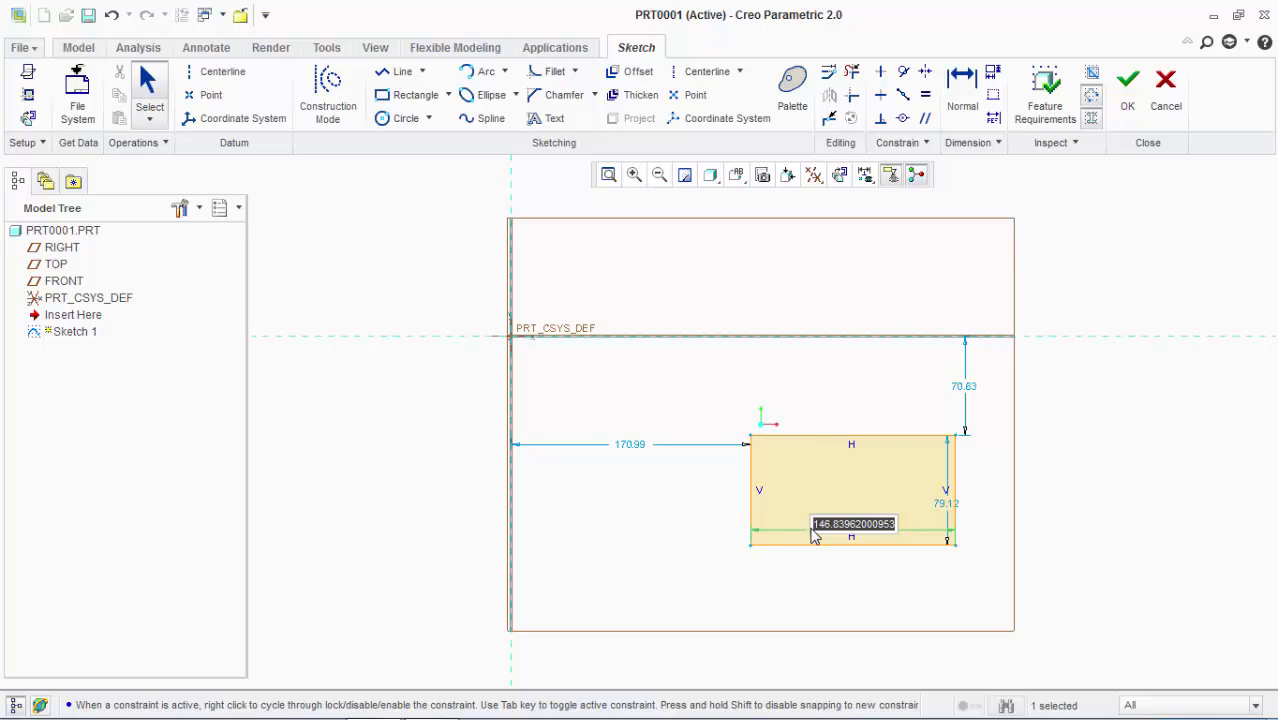
{"action": "type", "text": "150"}
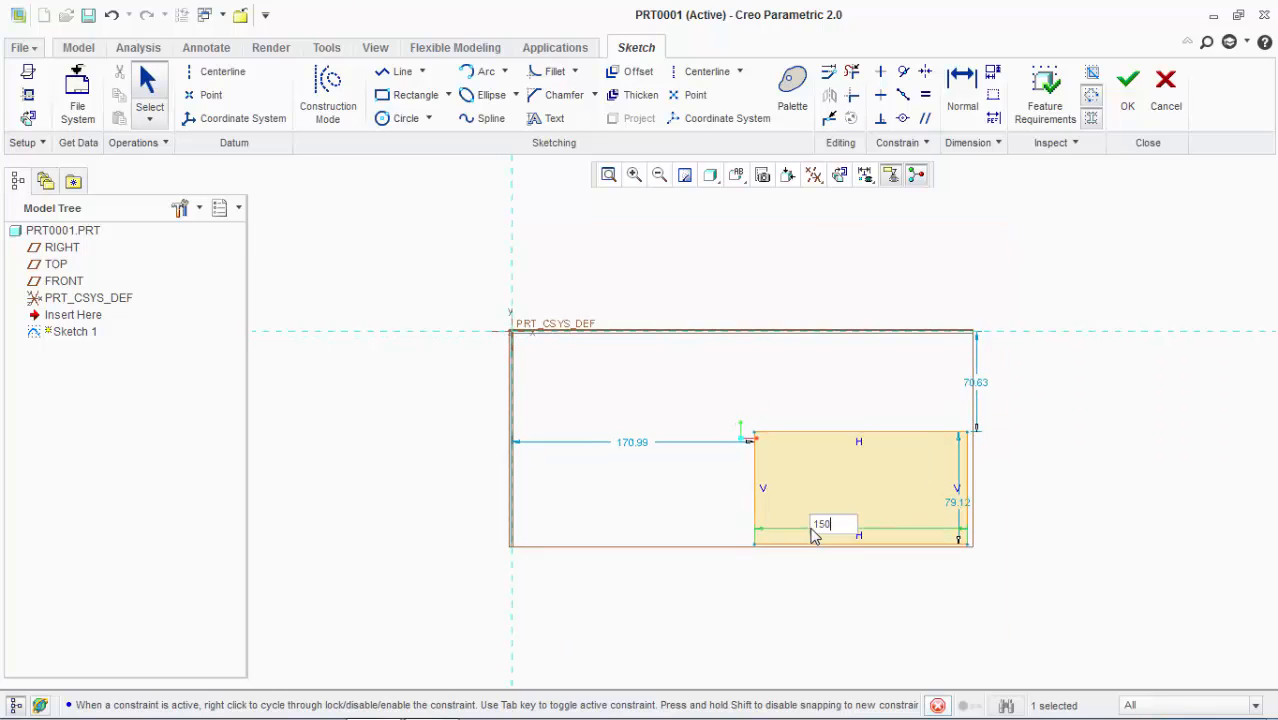
{"action": "key", "text": "Return"}
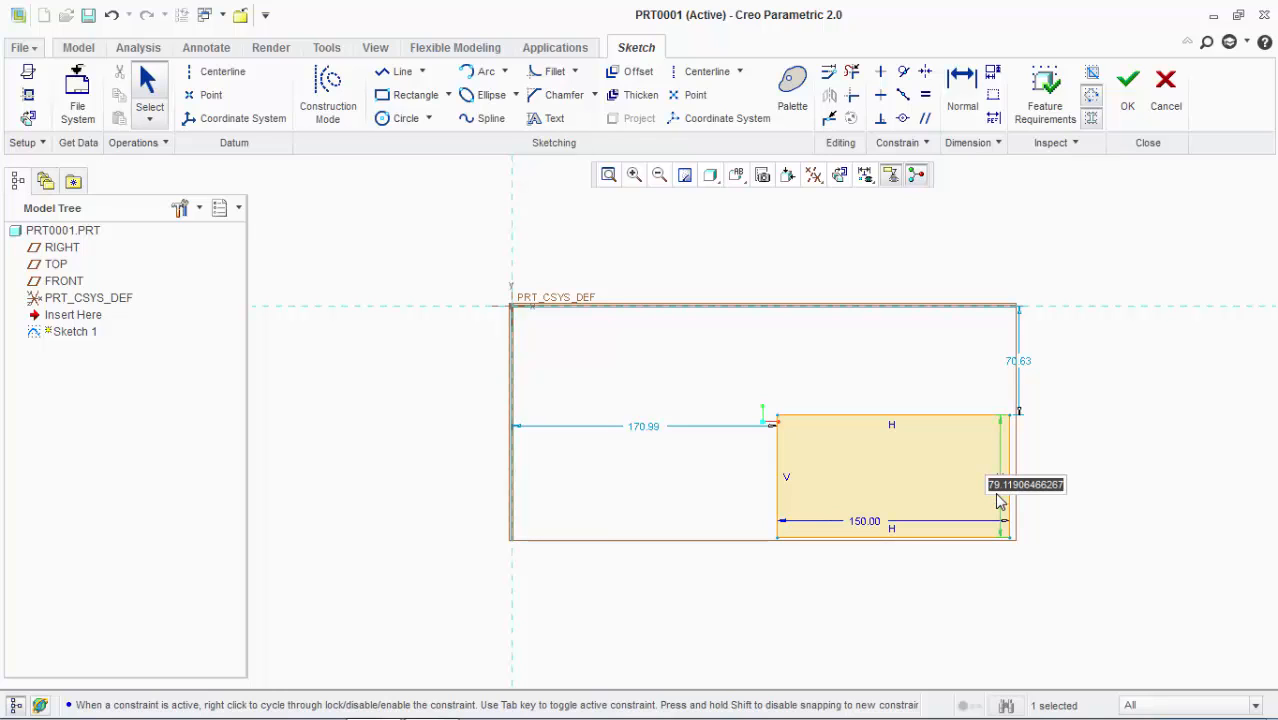
{"action": "type", "text": "8"}
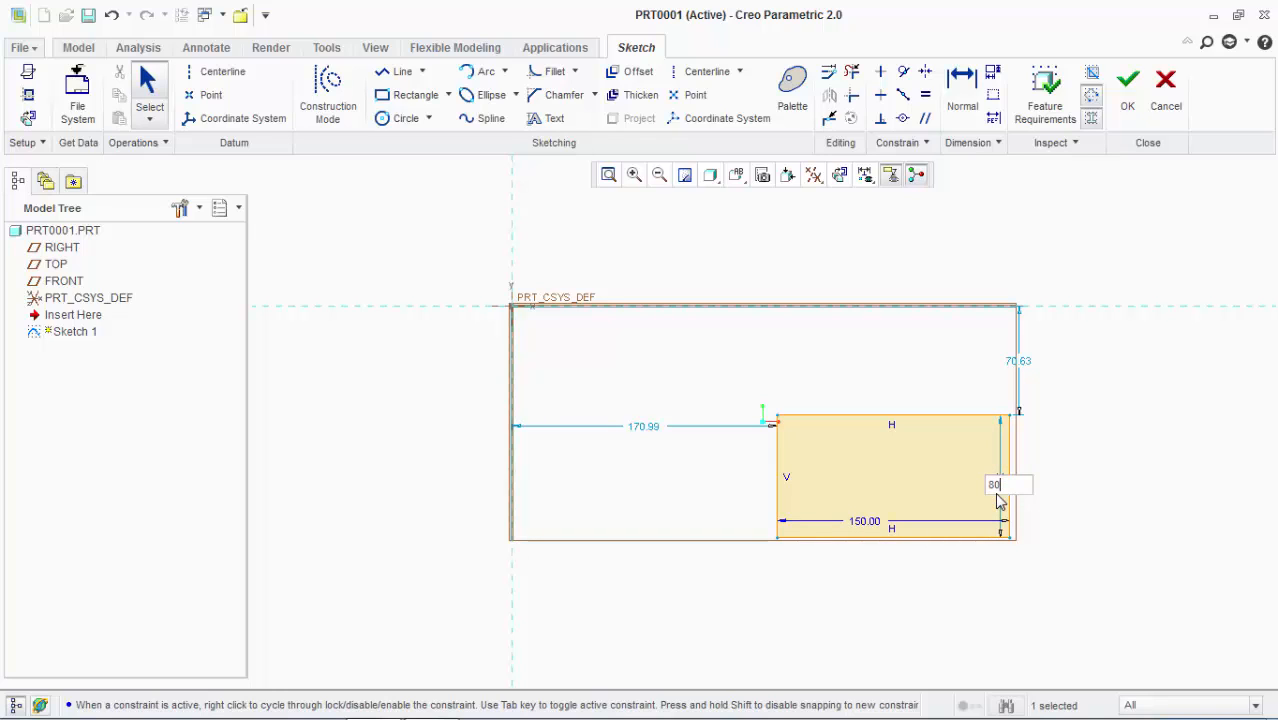
{"action": "type", "text": "0"}
{"action": "key", "text": "Return"}
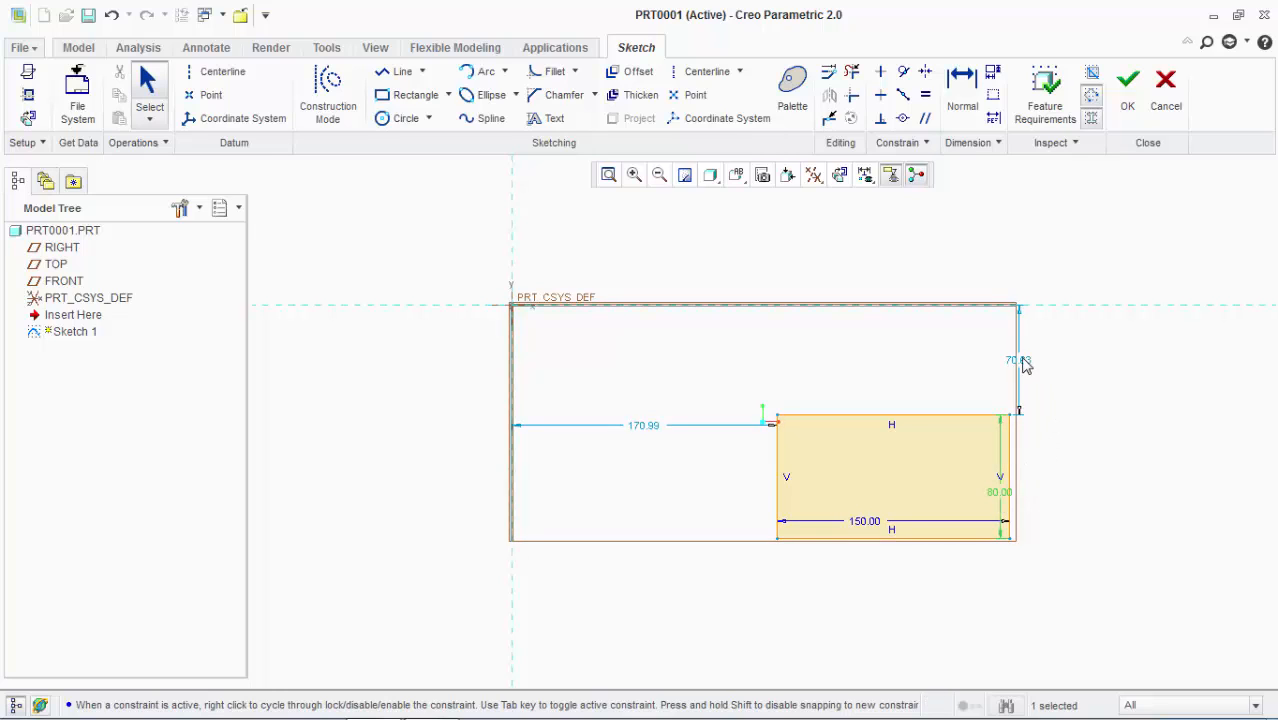
{"action": "left_click", "coordinate": [1120, 492]}
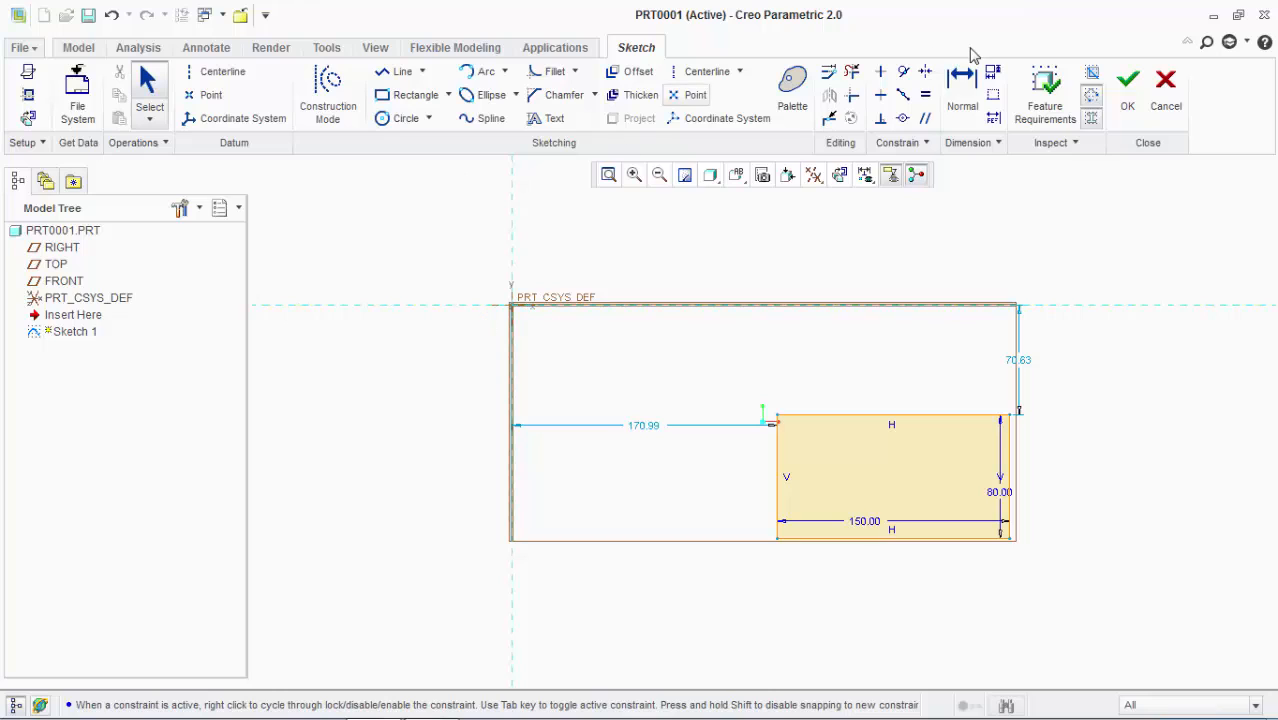
Trim away all four sides of the rectangle with Delete Segment
{"action": "left_click", "coordinate": [852, 74]}
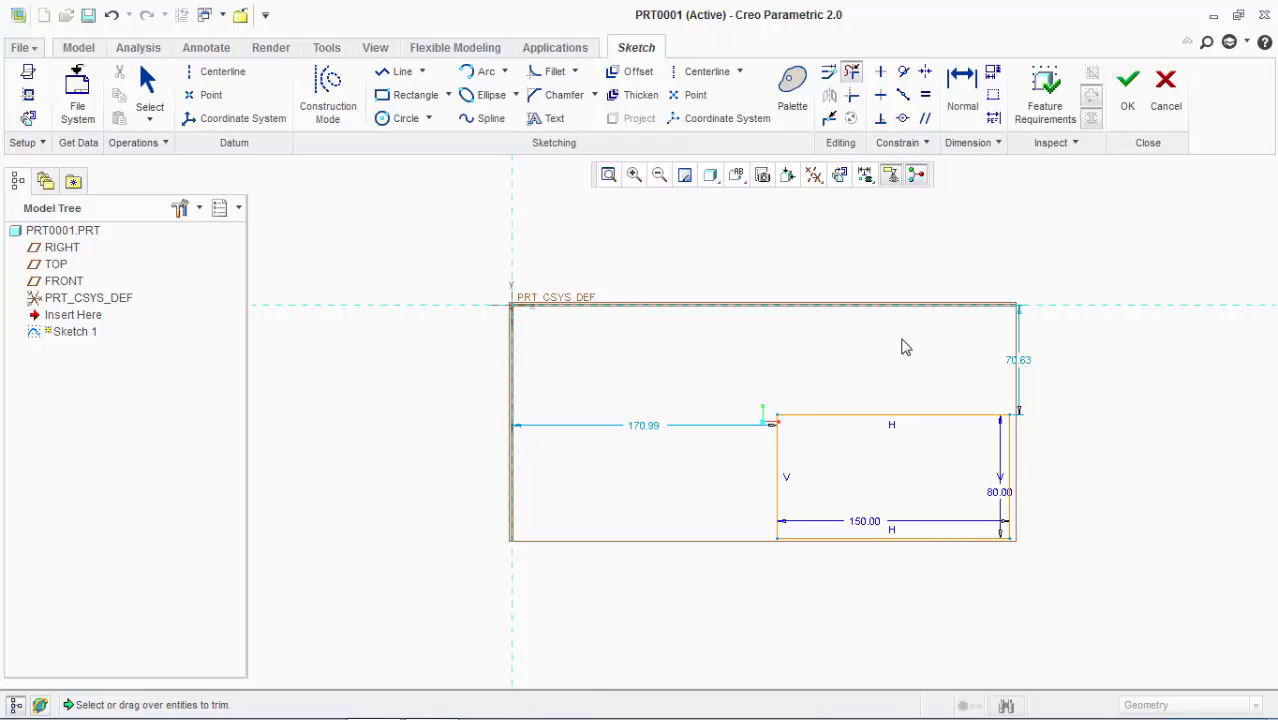
{"action": "mouse_move", "coordinate": [902, 340]}
{"action": "left_mouse_down"}
{"action": "mouse_move", "coordinate": [852, 452]}
{"action": "mouse_move", "coordinate": [790, 471]}
{"action": "mouse_move", "coordinate": [742, 508]}
{"action": "mouse_move", "coordinate": [767, 552]}
{"action": "mouse_move", "coordinate": [860, 533]}
{"action": "mouse_move", "coordinate": [924, 473]}
{"action": "mouse_move", "coordinate": [960, 410]}
{"action": "mouse_move", "coordinate": [963, 312]}
{"action": "mouse_move", "coordinate": [875, 420]}
{"action": "left_mouse_up"}
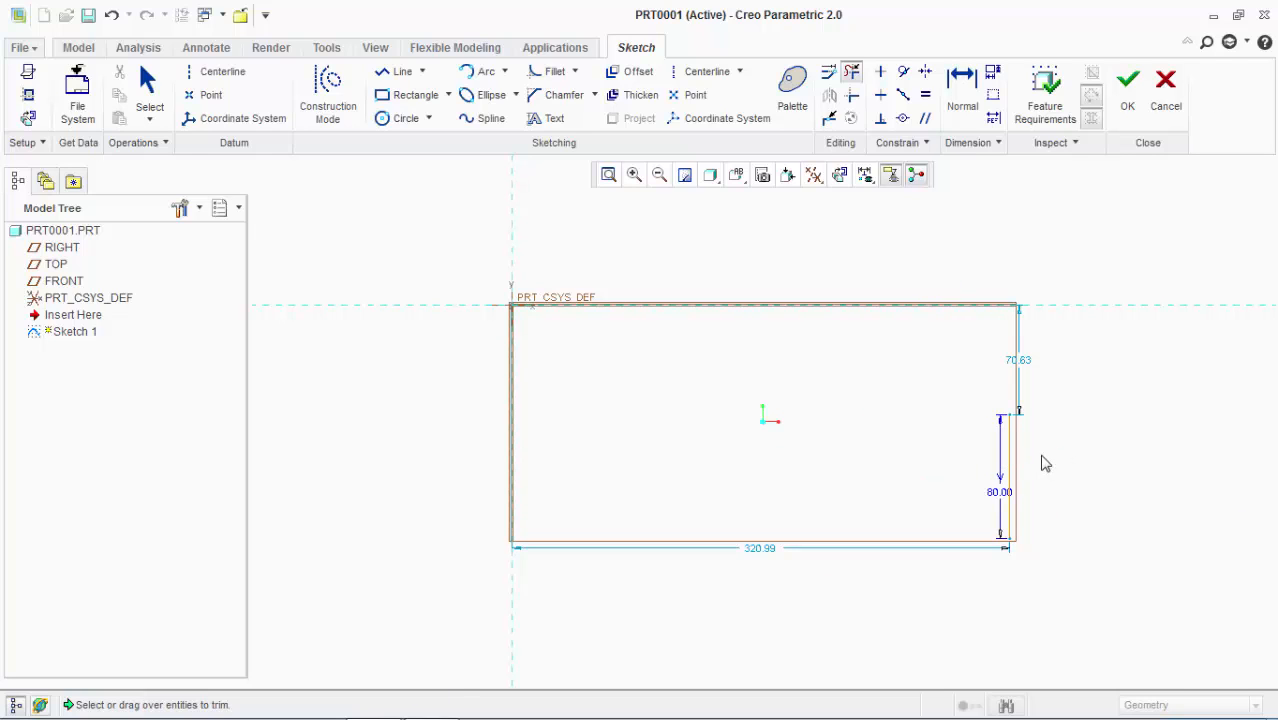
{"action": "left_click", "coordinate": [1007, 470]}
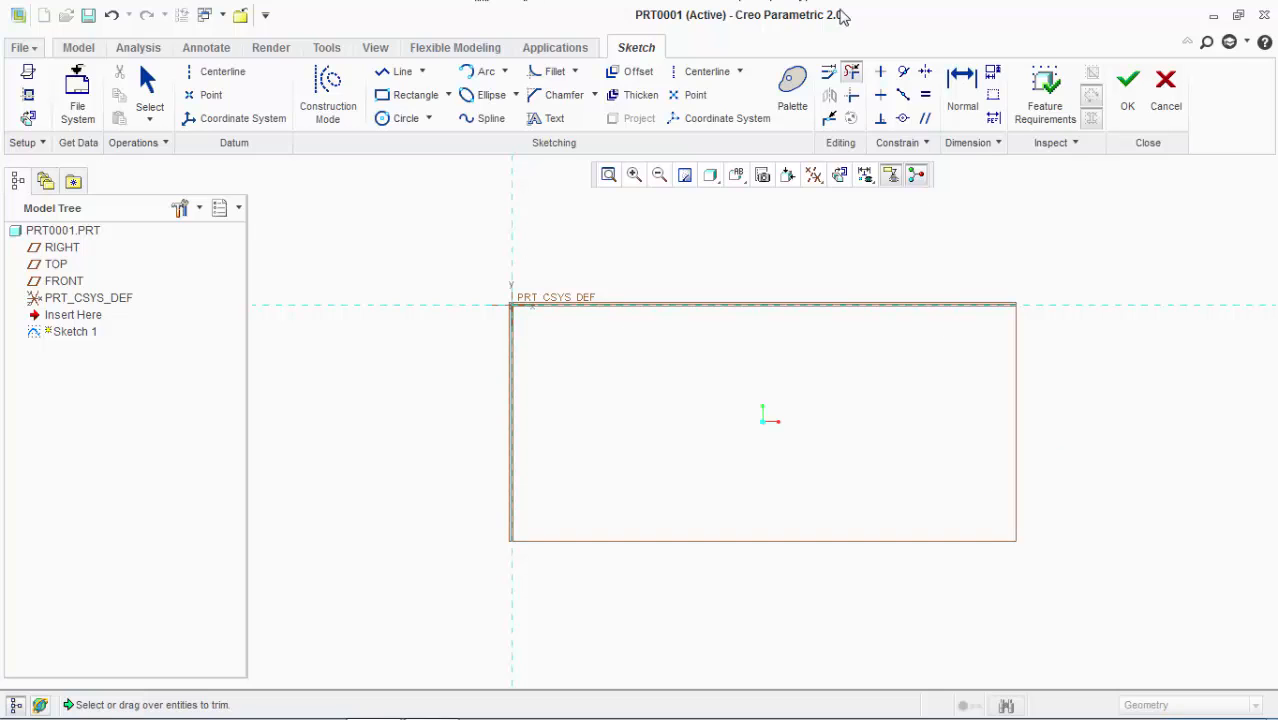
{"action": "middle_click", "coordinate": [853, 397]}
{"action": "scroll", "coordinate": [853, 397], "scroll_direction": "down", "scroll_amount": 2}
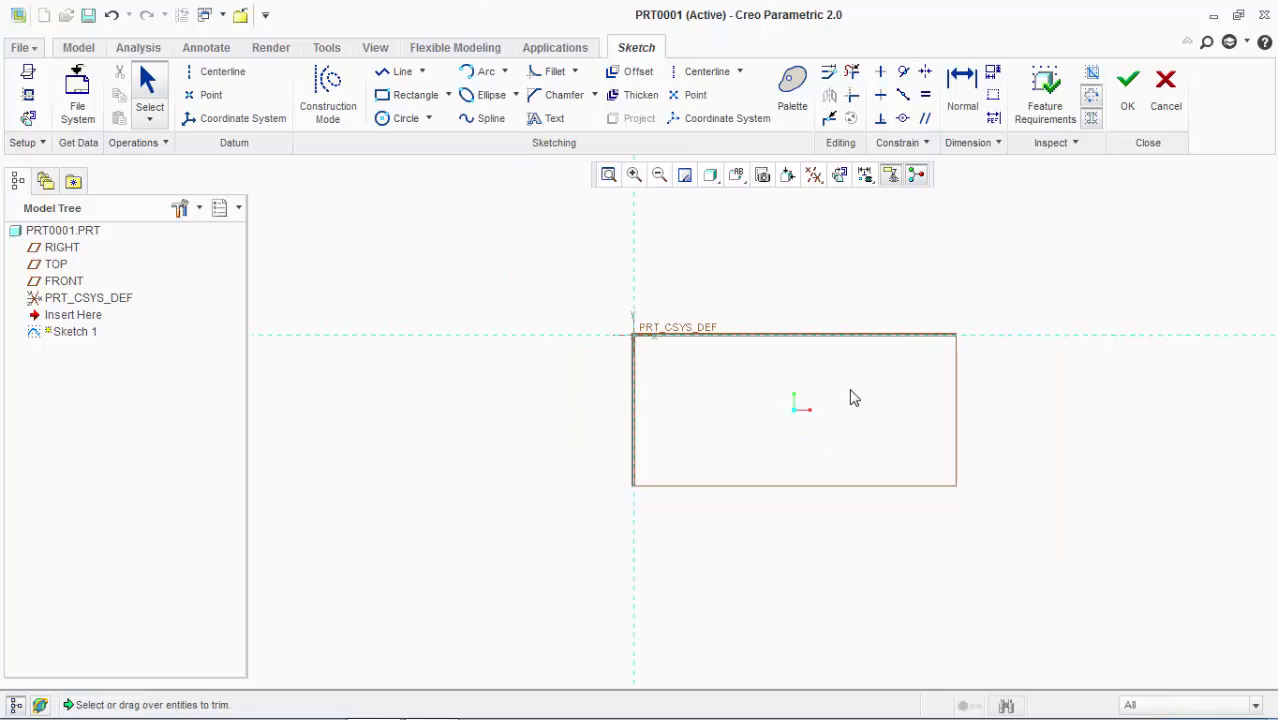
Sketch a center rectangle about 253 by 157 mm left of the origin, with its upper right corner on the vertical reference
{"action": "left_click", "coordinate": [440, 102]}
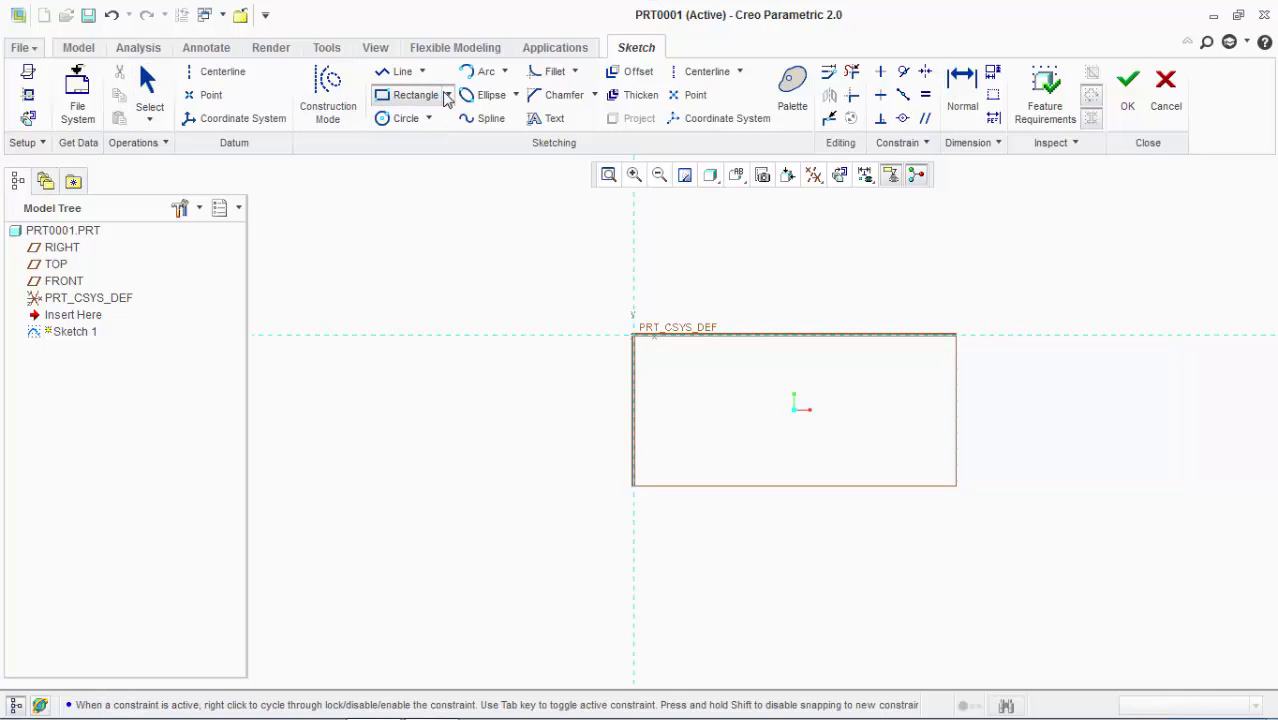
{"action": "left_click", "coordinate": [449, 95]}
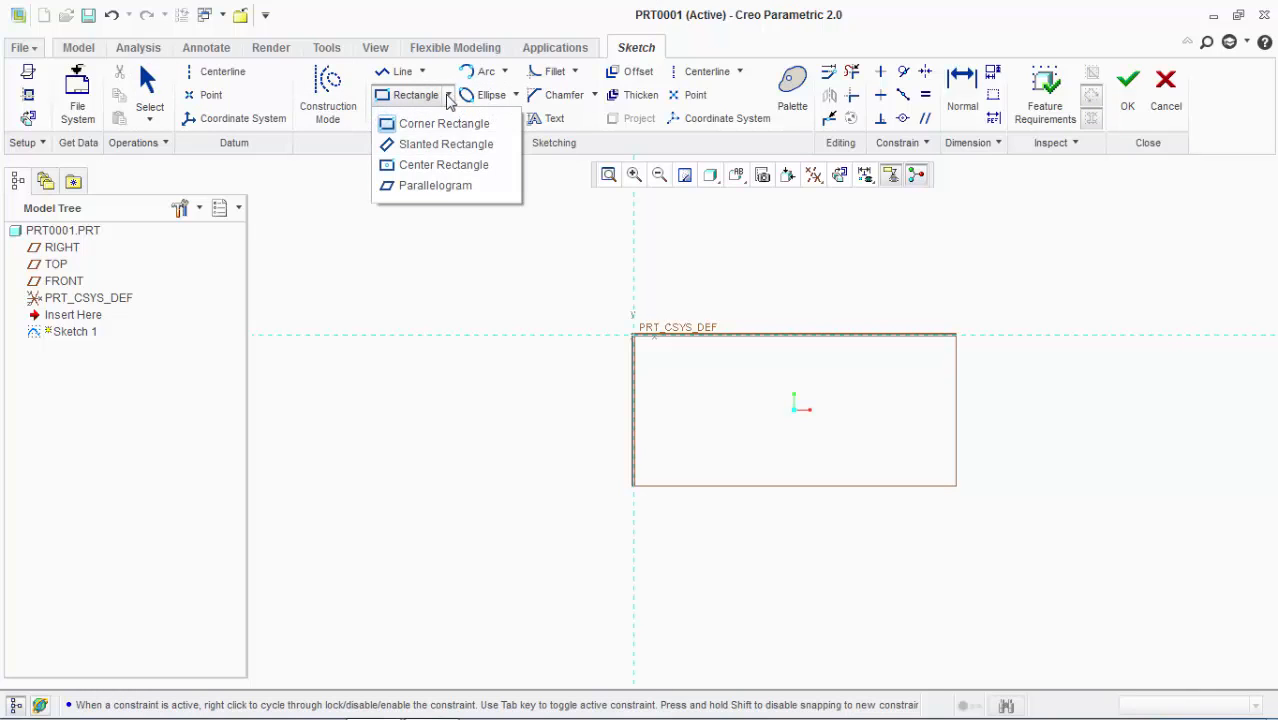
{"action": "left_click", "coordinate": [438, 165]}
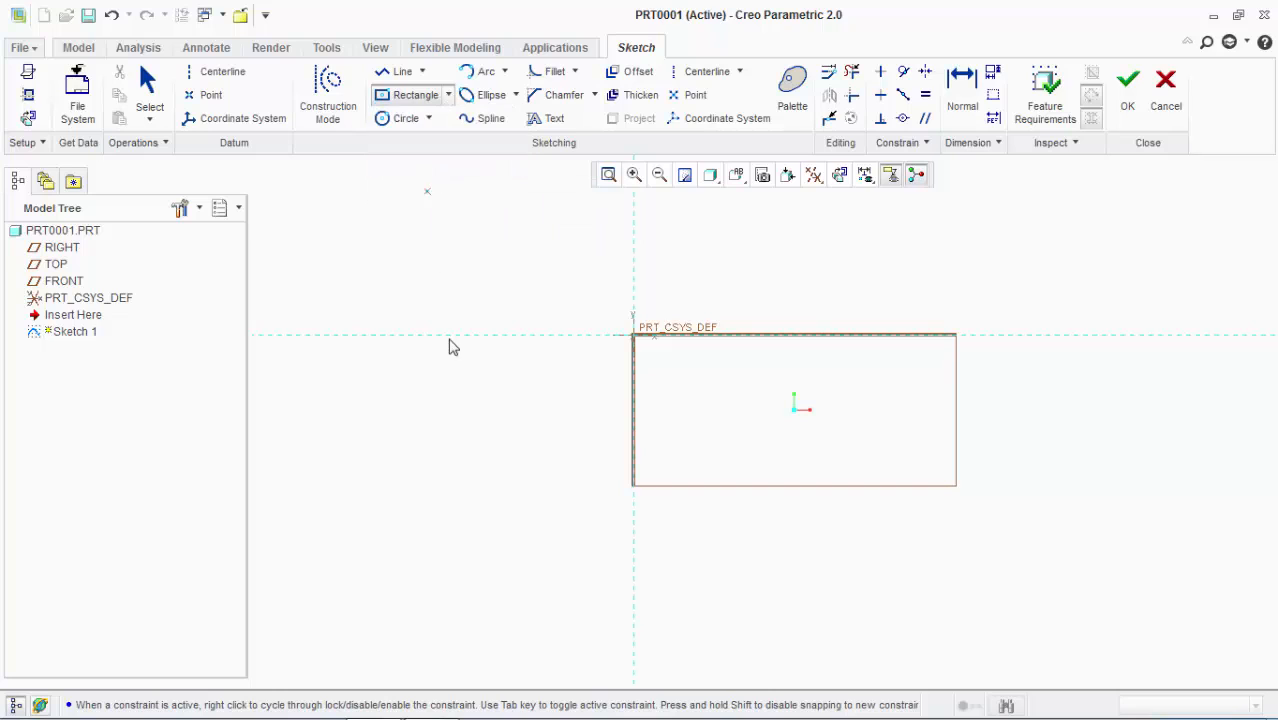
{"action": "left_click", "coordinate": [509, 432]}
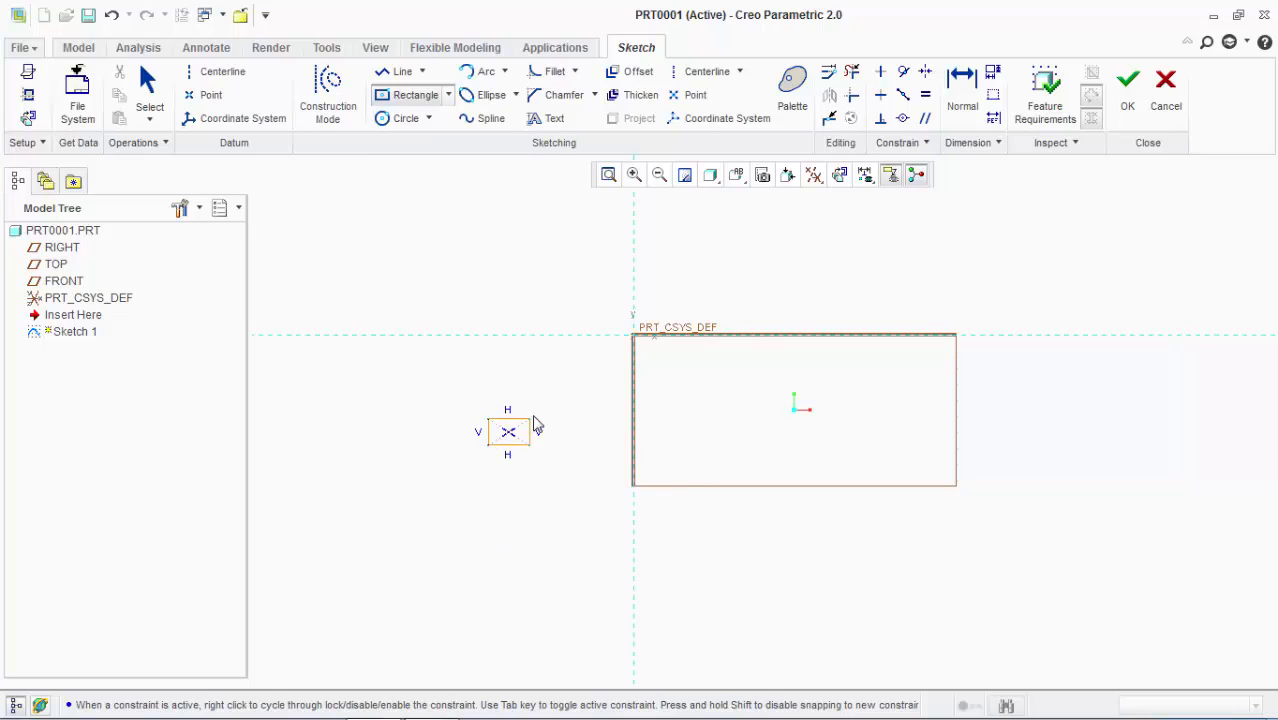
{"action": "left_click", "coordinate": [634, 358]}
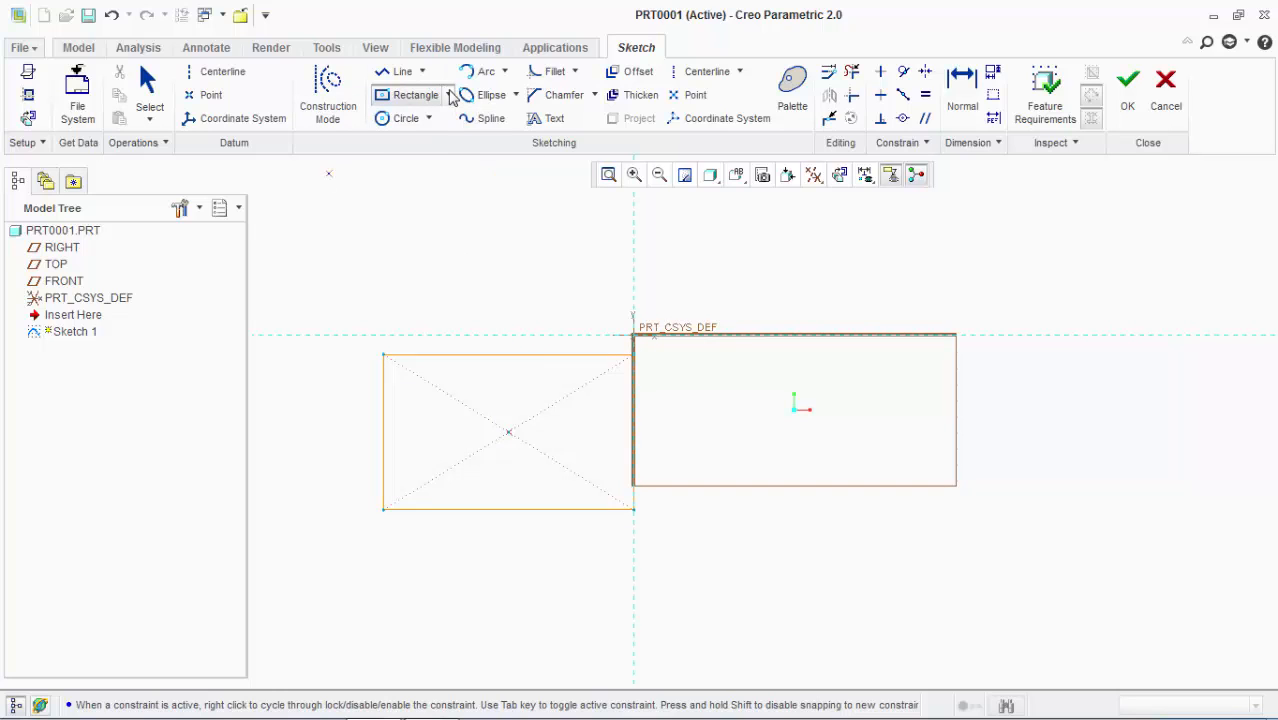
Sketch a parallelogram about 242 mm across, with its lowest corner about 265 mm right of the vertical reference and 235 mm below the horizontal one
{"action": "left_click", "coordinate": [448, 94]}
{"action": "left_click", "coordinate": [420, 190]}
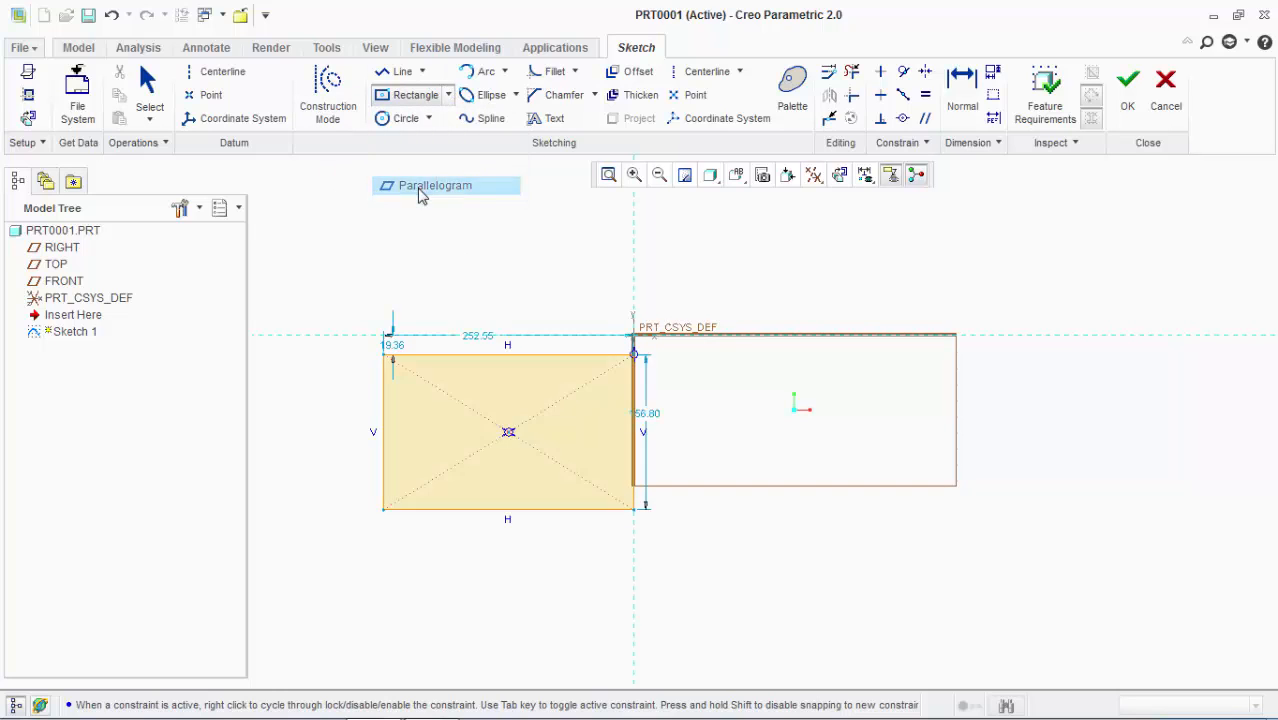
{"action": "left_click", "coordinate": [896, 568]}
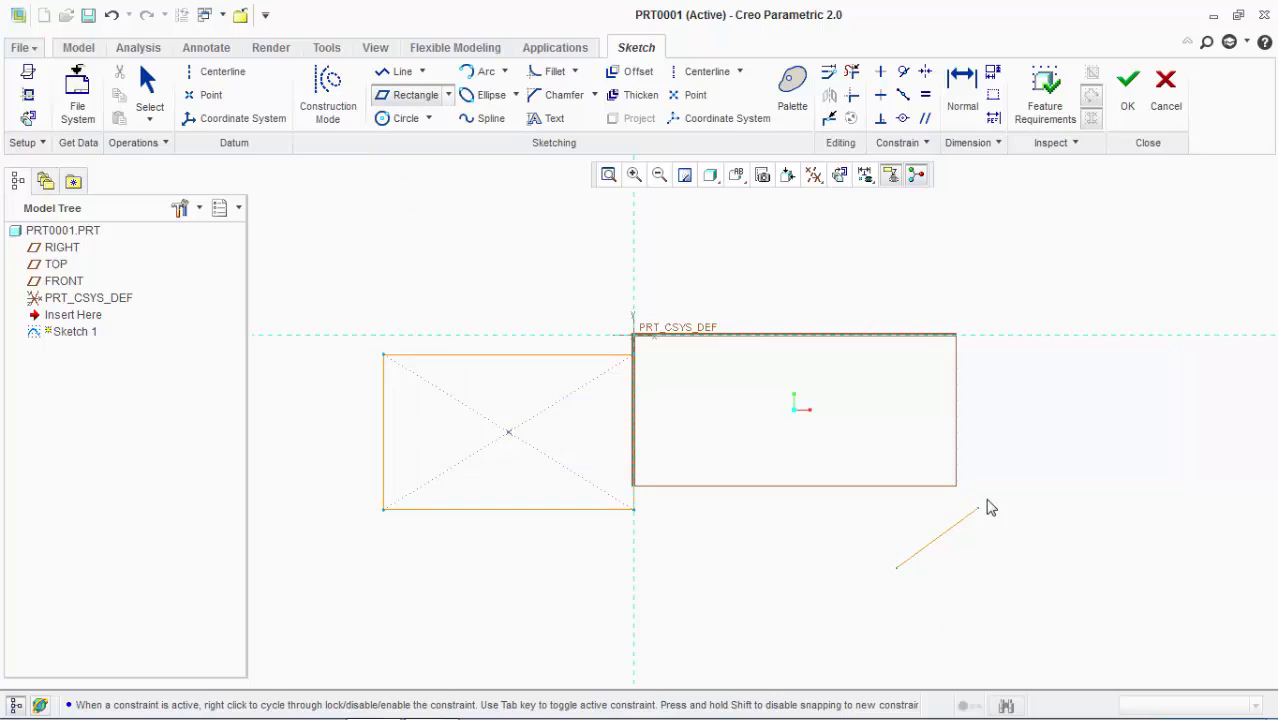
{"action": "left_click", "coordinate": [1060, 445]}
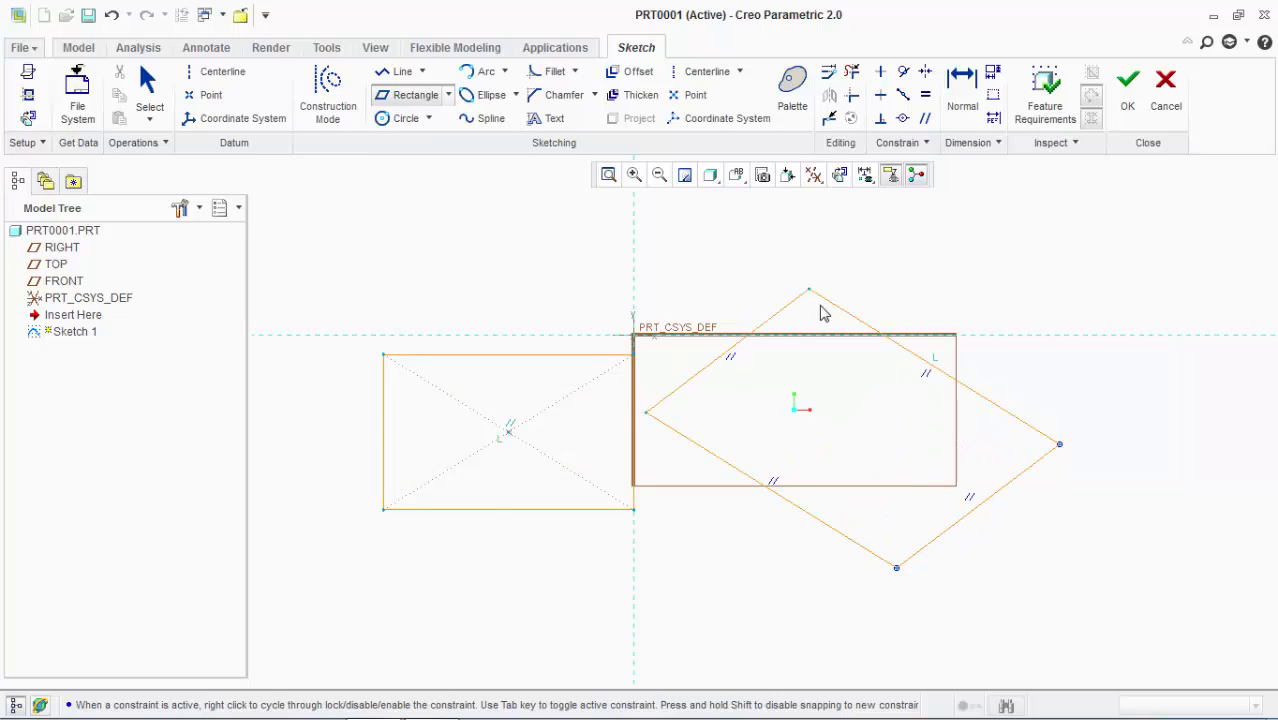
{"action": "left_click", "coordinate": [841, 310]}
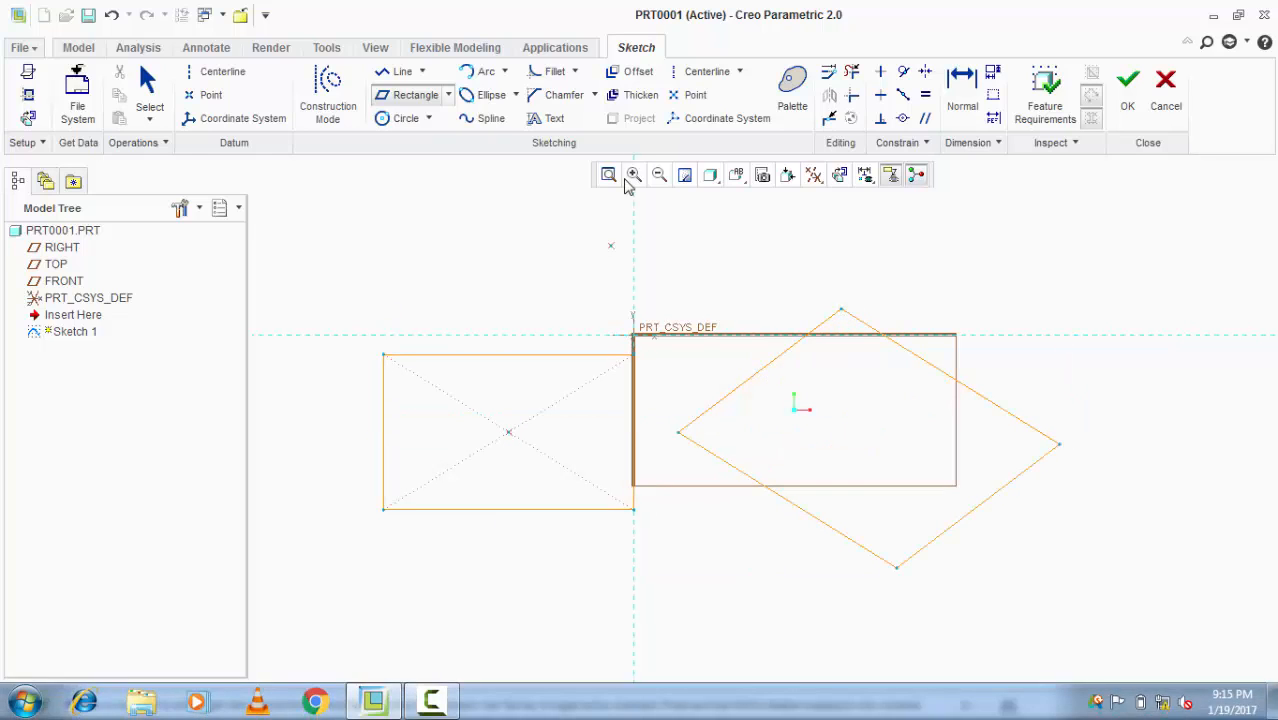
Sketch a slanted rectangle about 73 mm wide, tilted about 19°, its lowest corner about 89 mm above the horizontal reference, left of the vertical one
{"action": "left_click", "coordinate": [430, 121]}
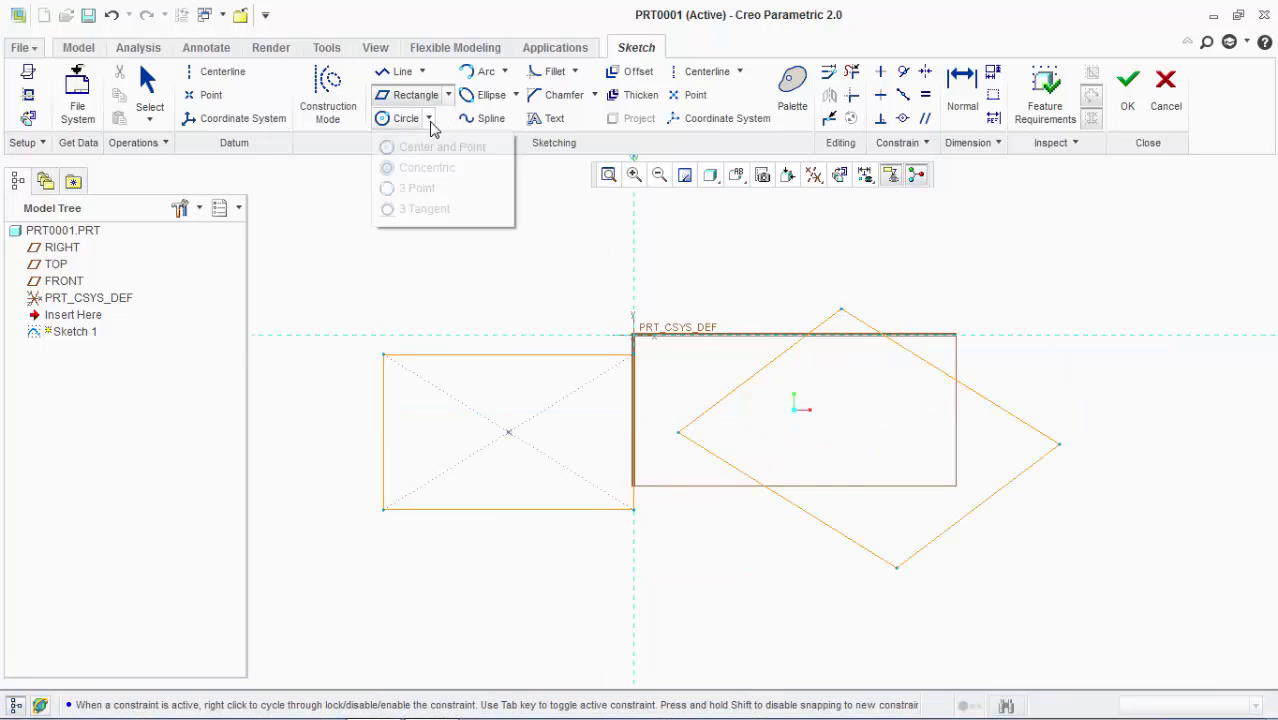
{"action": "left_click", "coordinate": [450, 95]}
{"action": "left_click", "coordinate": [450, 95]}
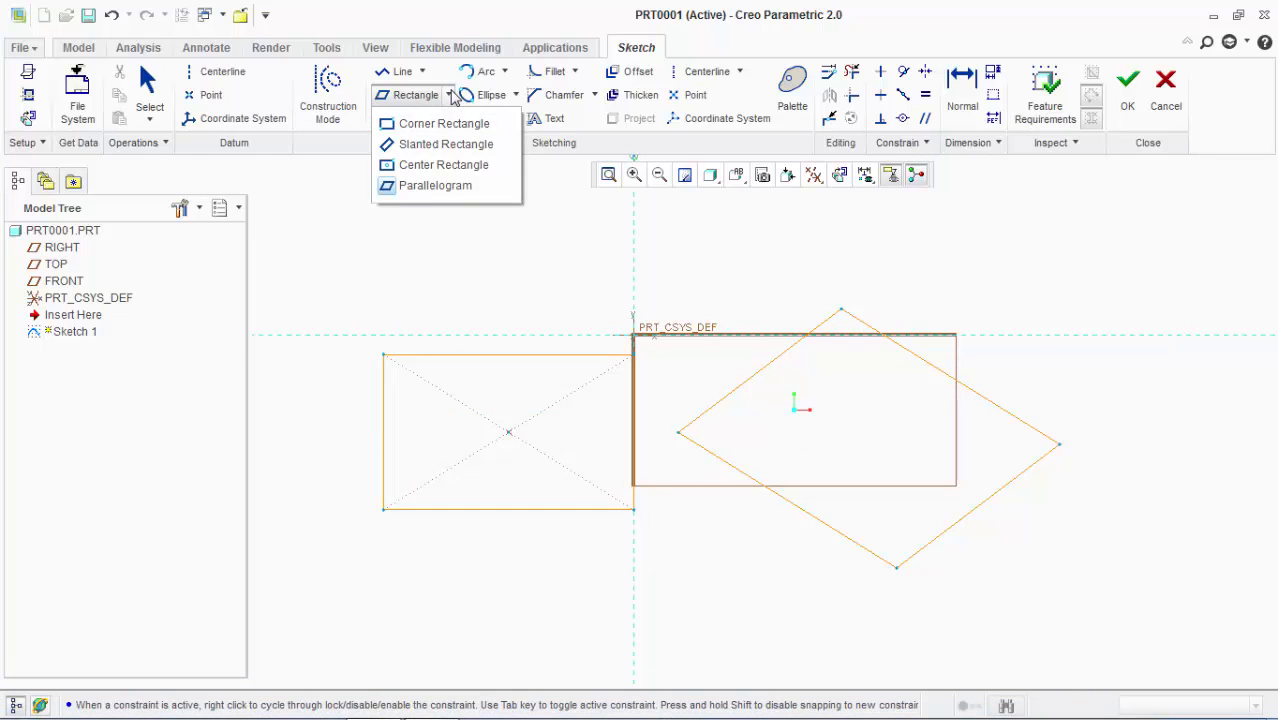
{"action": "left_click", "coordinate": [430, 146]}
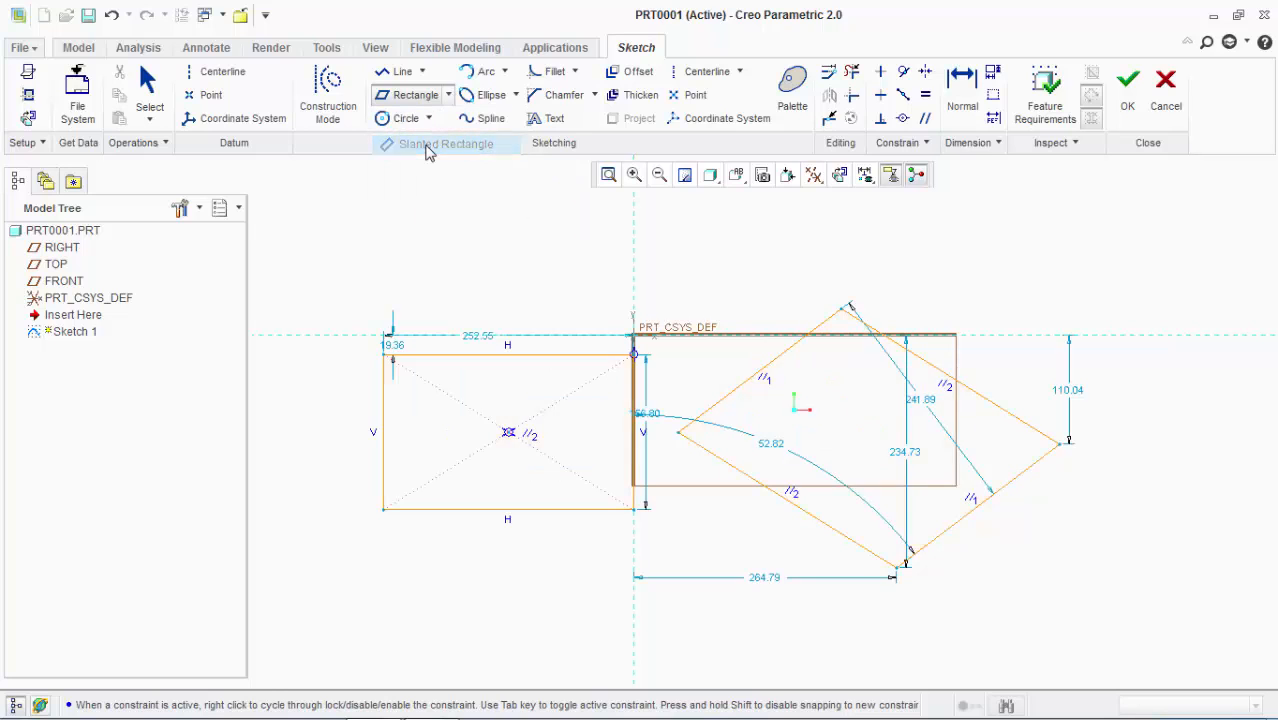
{"action": "left_click", "coordinate": [405, 247]}
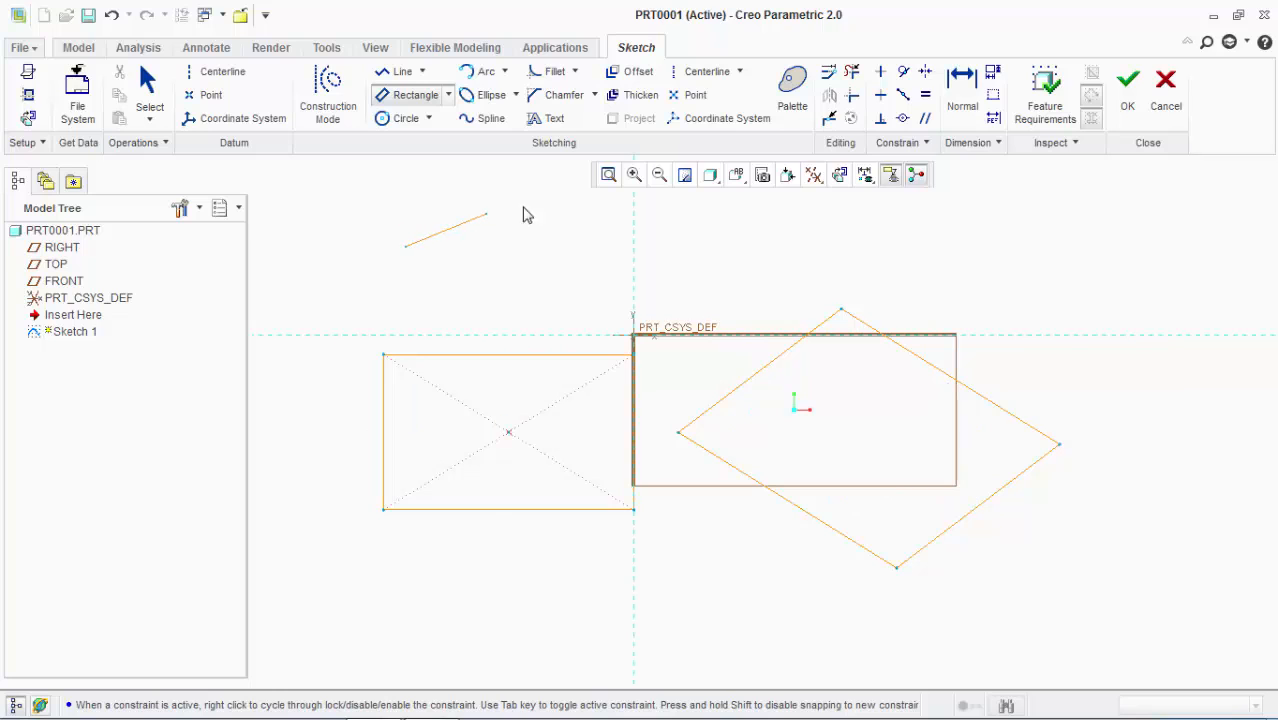
{"action": "left_click", "coordinate": [545, 200]}
{"action": "left_click", "coordinate": [537, 290]}
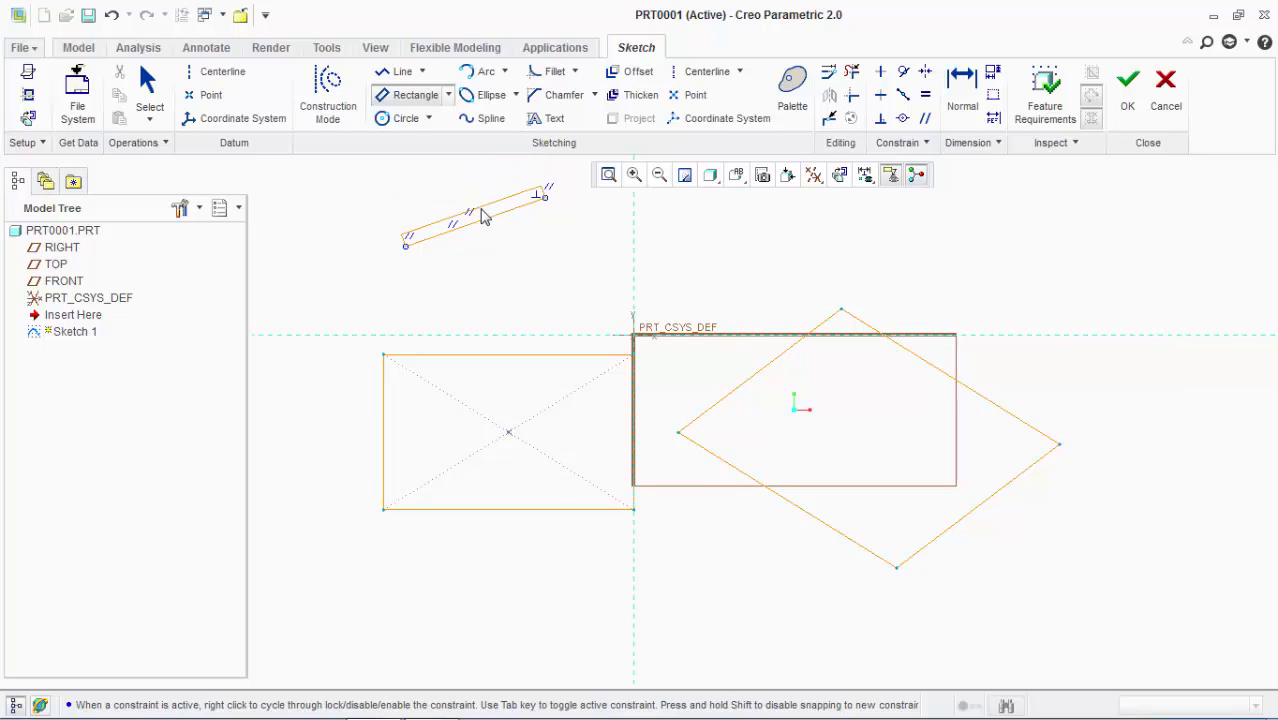
{"action": "left_click", "coordinate": [330, 197]}
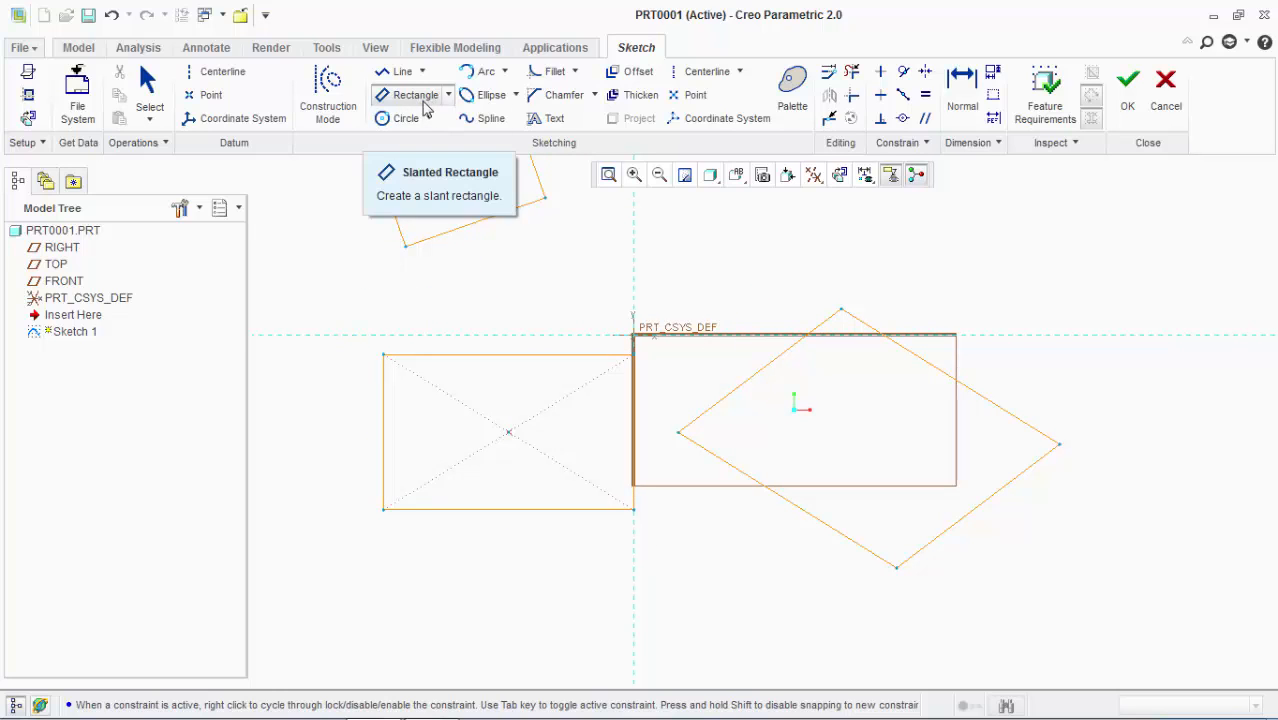
Sketch a center-and-point circle about 139 mm in diameter, centred about 380 mm right of the vertical reference and 74 mm above the horizontal one
{"action": "left_click", "coordinate": [407, 128]}
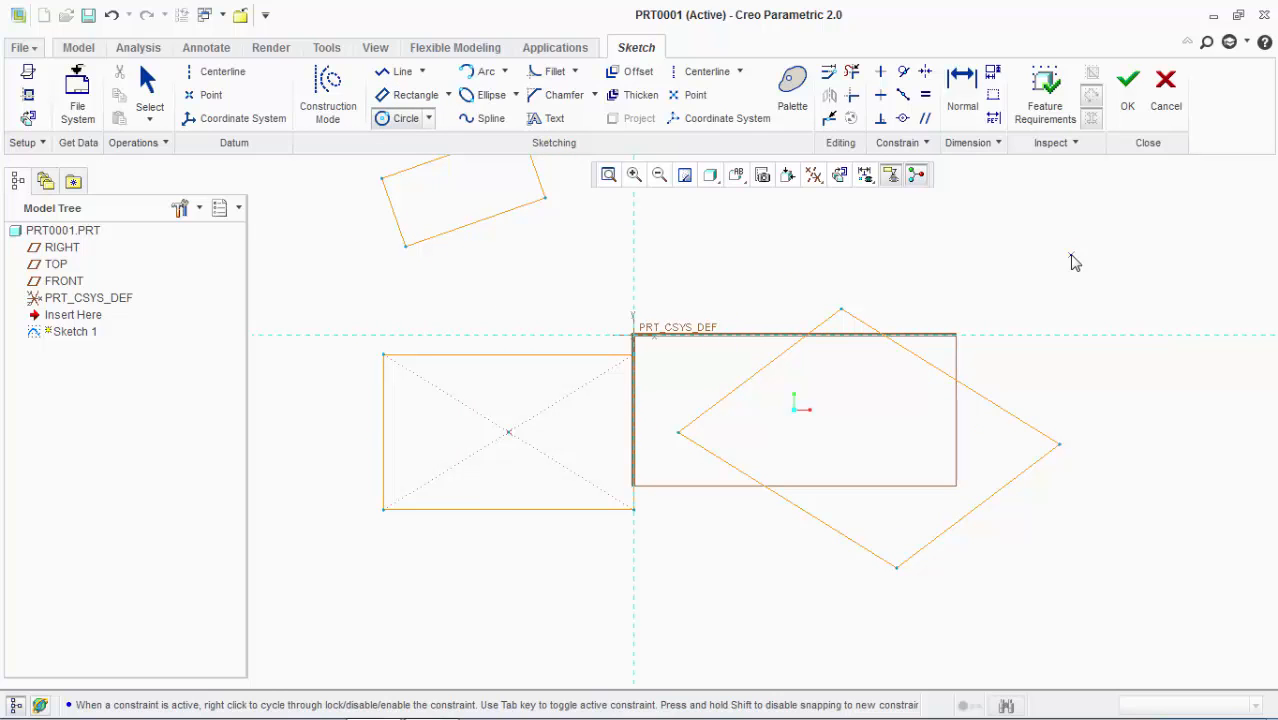
{"action": "left_click", "coordinate": [430, 119]}
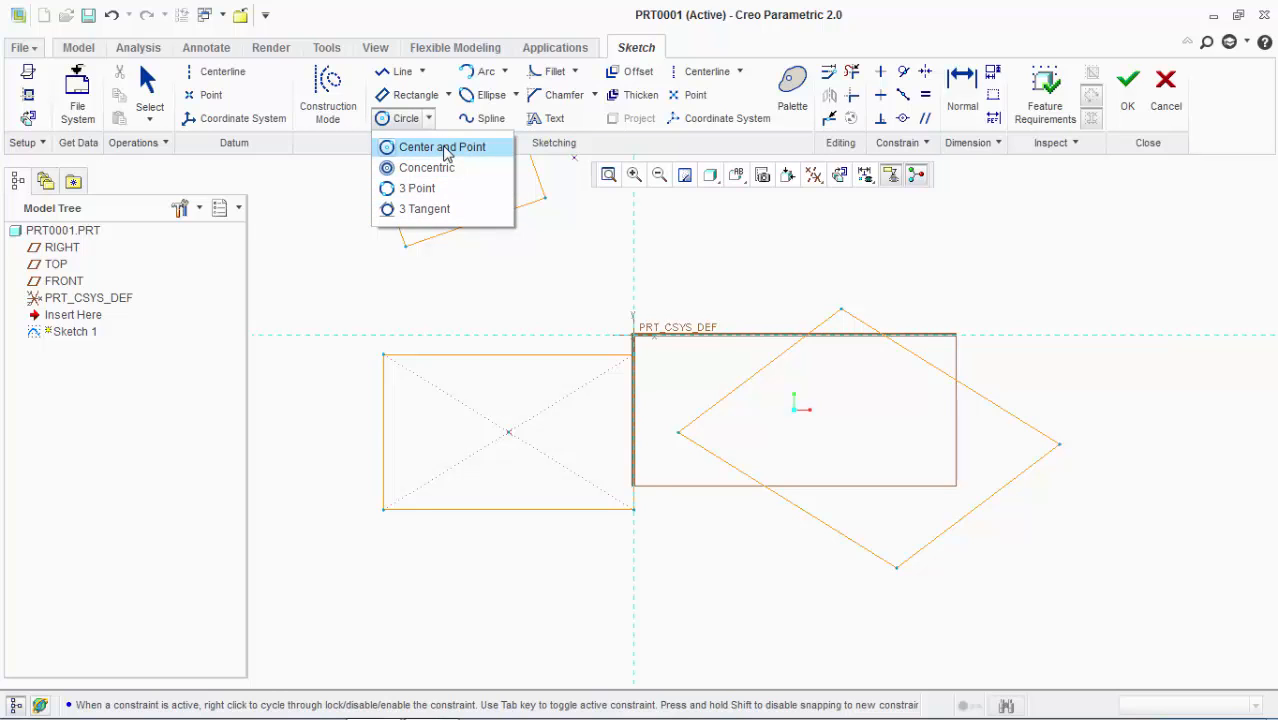
{"action": "left_click", "coordinate": [446, 152]}
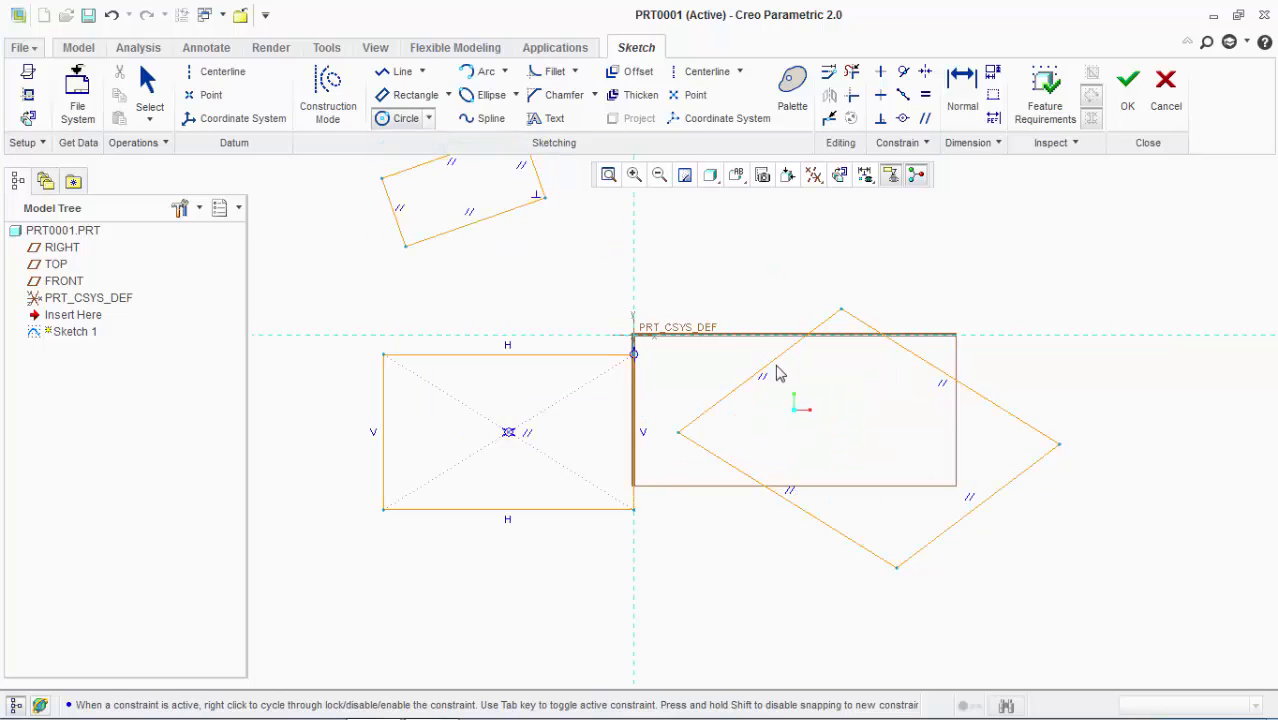
{"action": "left_click", "coordinate": [1010, 262]}
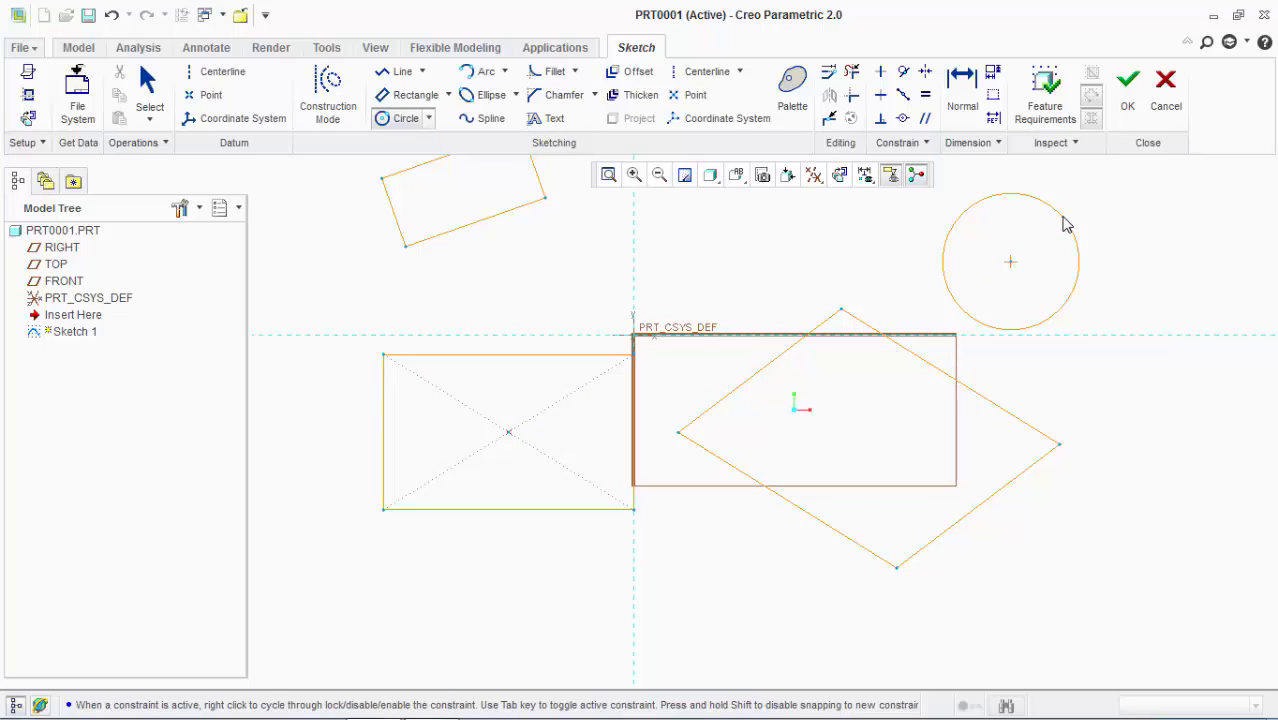
{"action": "left_click", "coordinate": [1062, 221]}
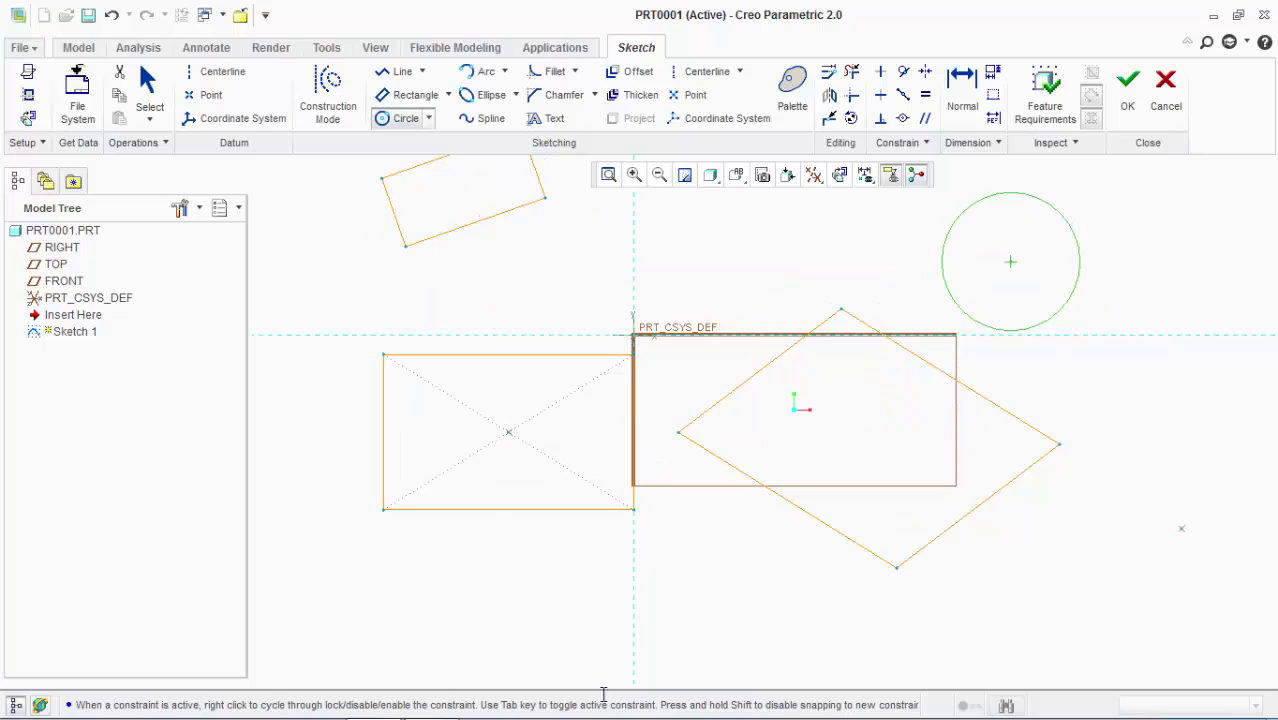
Sketch four circles concentric with the existing circle: two inside it, about 72 and 98 mm in diameter, and two outside it
{"action": "left_click", "coordinate": [428, 120]}
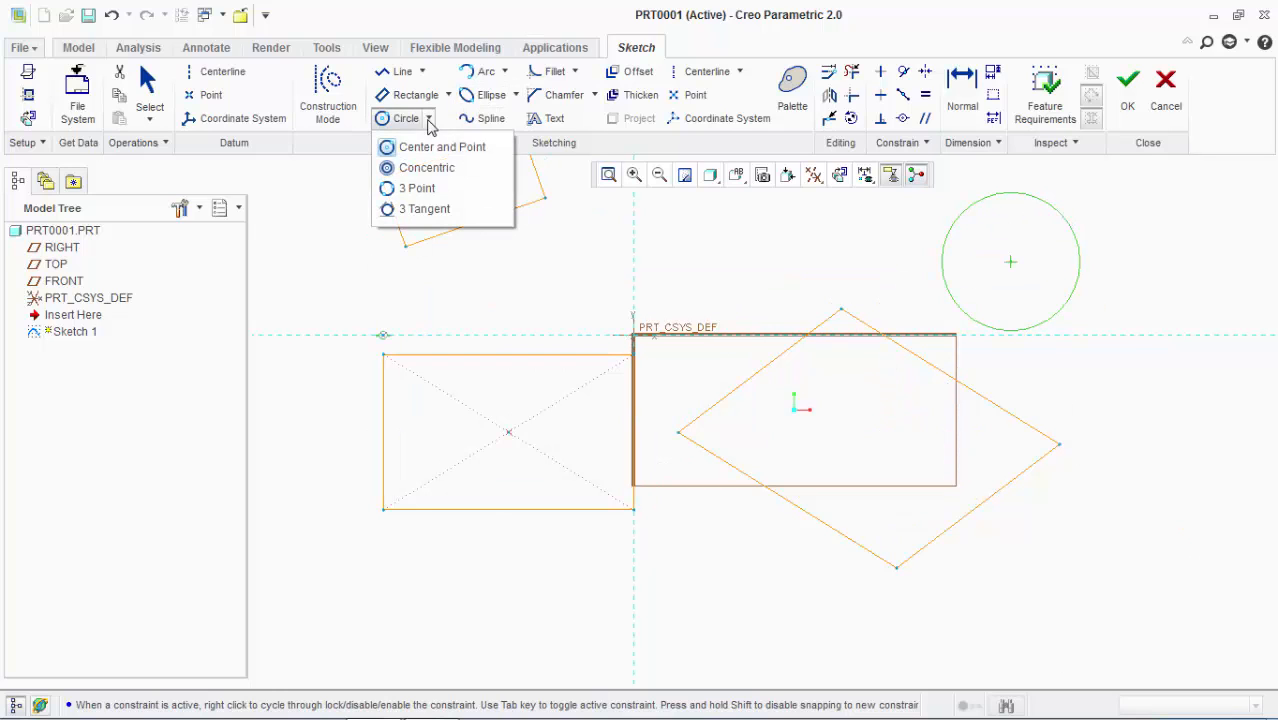
{"action": "left_click", "coordinate": [417, 190]}
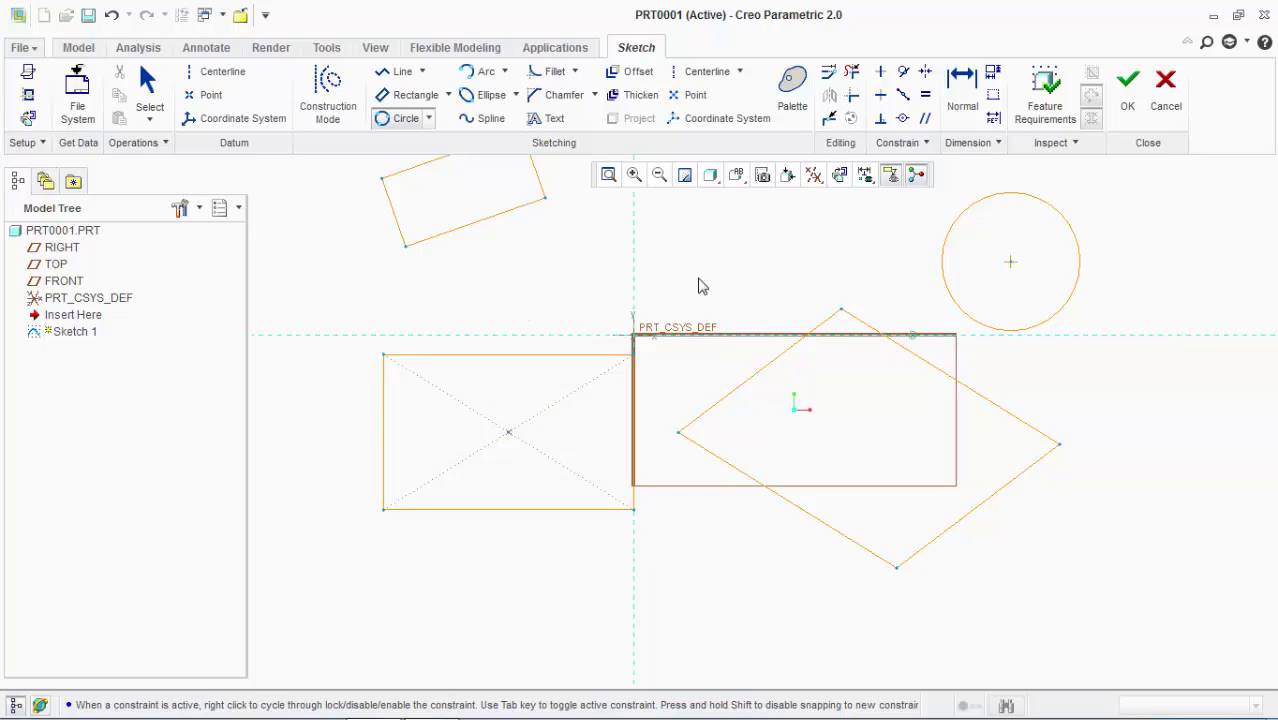
{"action": "left_click", "coordinate": [428, 118]}
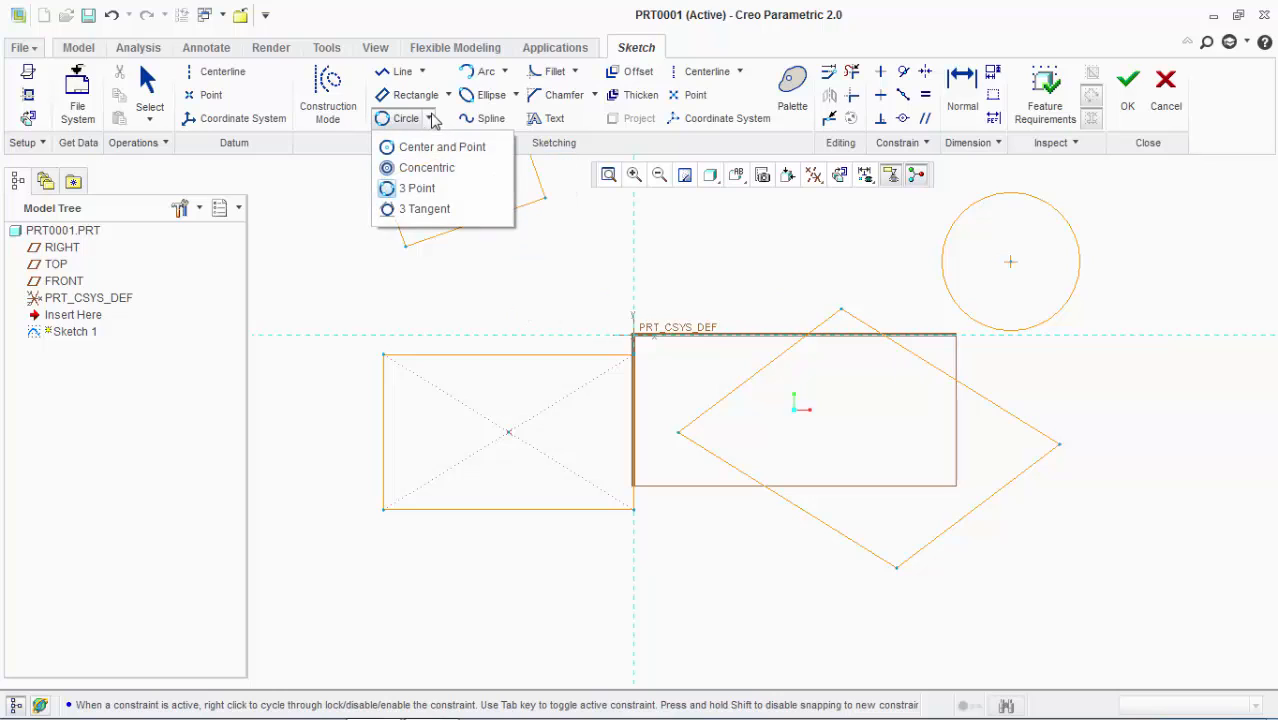
{"action": "left_click", "coordinate": [420, 170]}
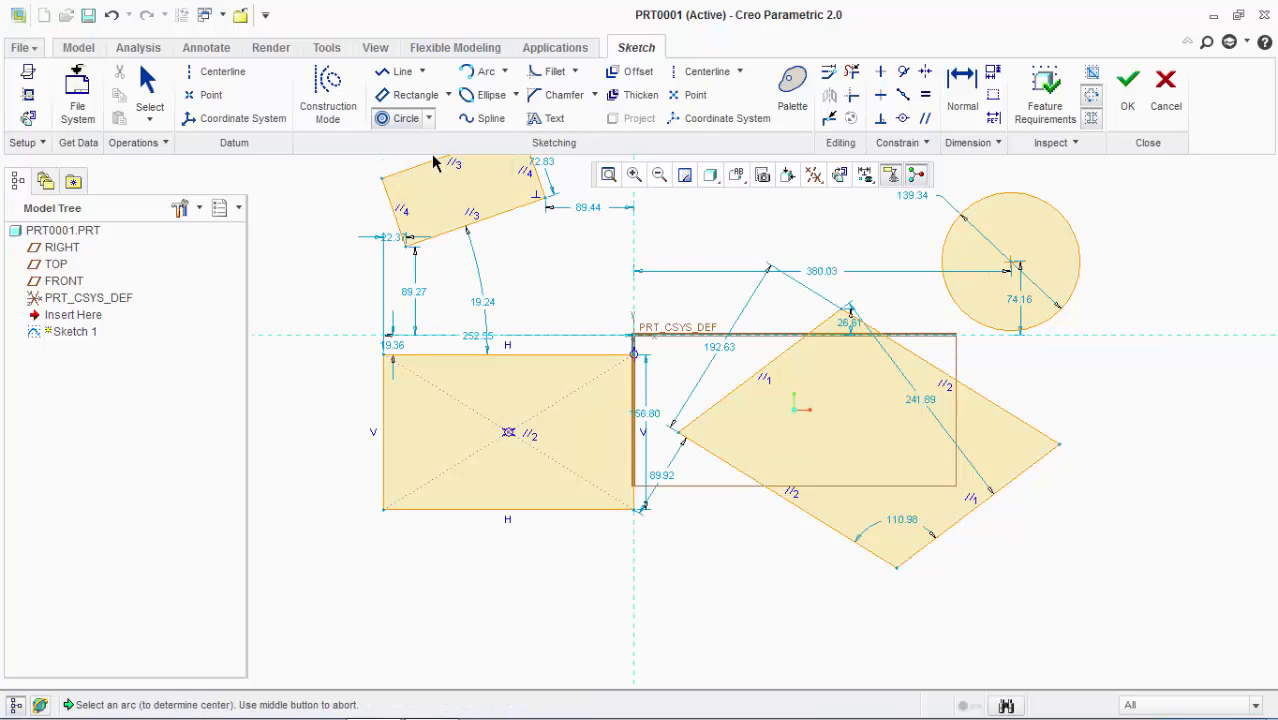
{"action": "left_click", "coordinate": [1010, 292]}
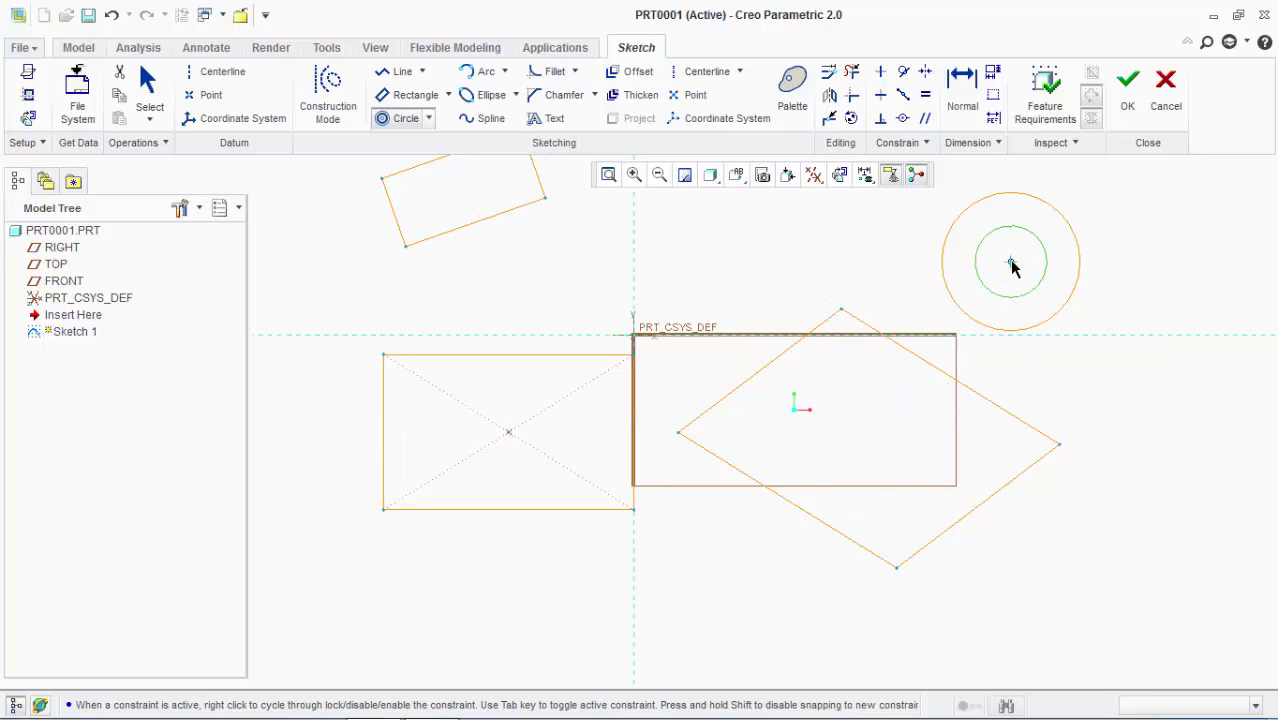
{"action": "left_click", "coordinate": [1012, 298]}
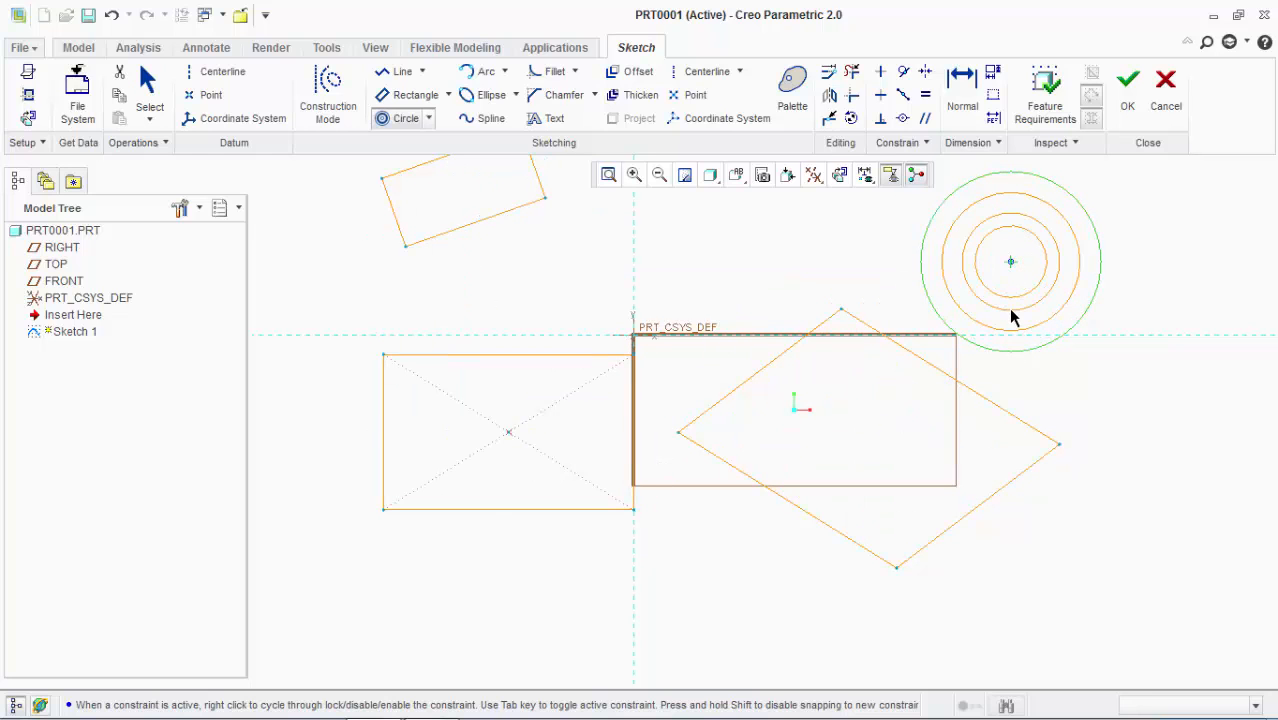
{"action": "left_click", "coordinate": [1013, 314]}
{"action": "left_click", "coordinate": [1006, 310]}
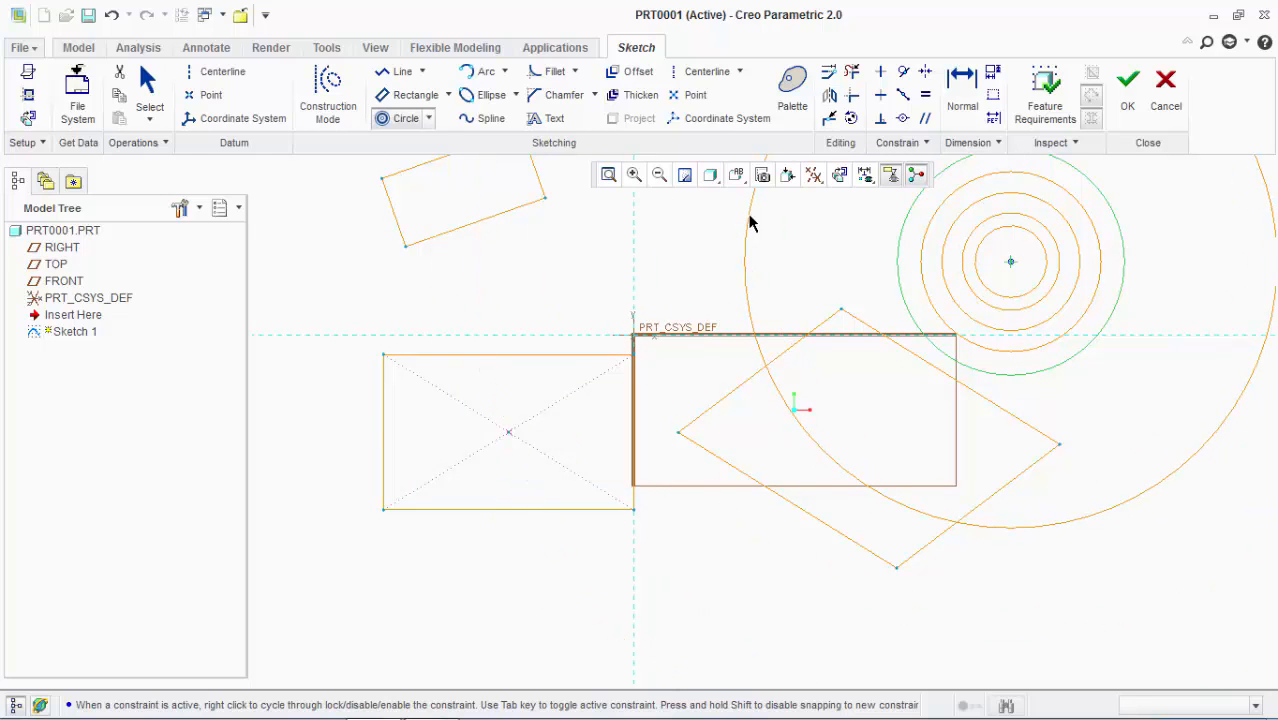
{"action": "middle_click", "coordinate": [750, 222]}
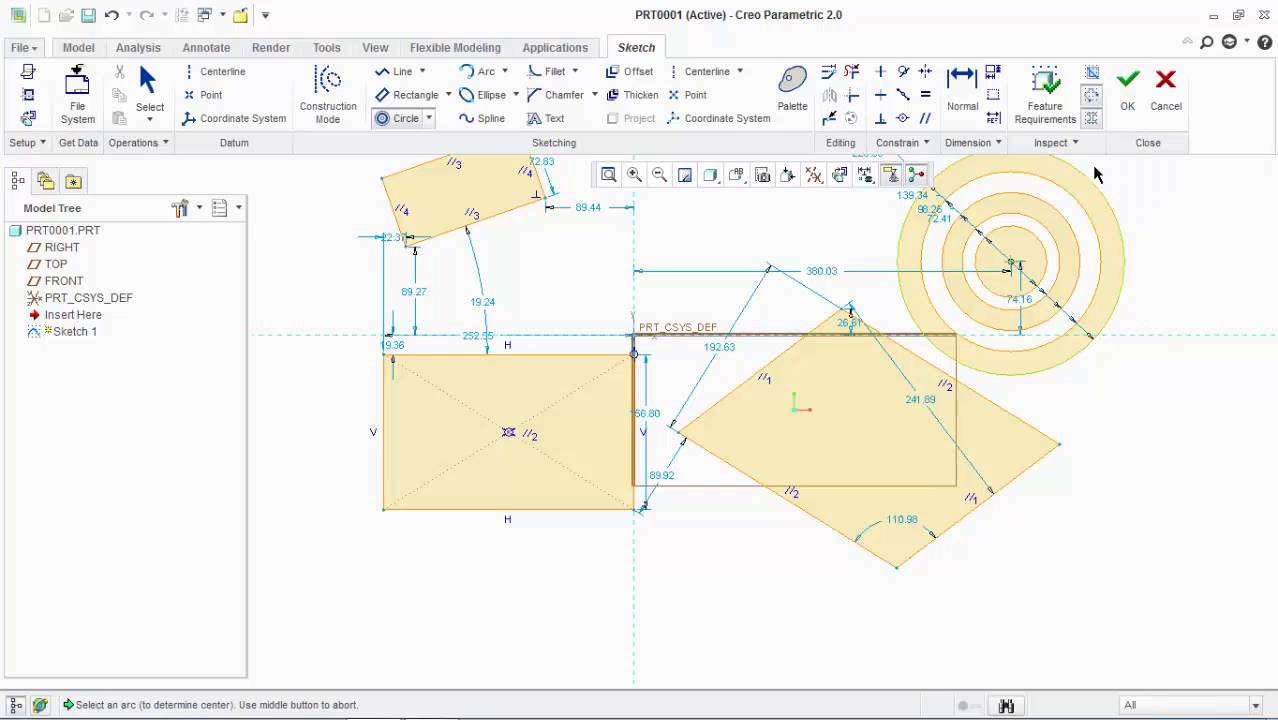
{"action": "mouse_move", "coordinate": [373, 714]}
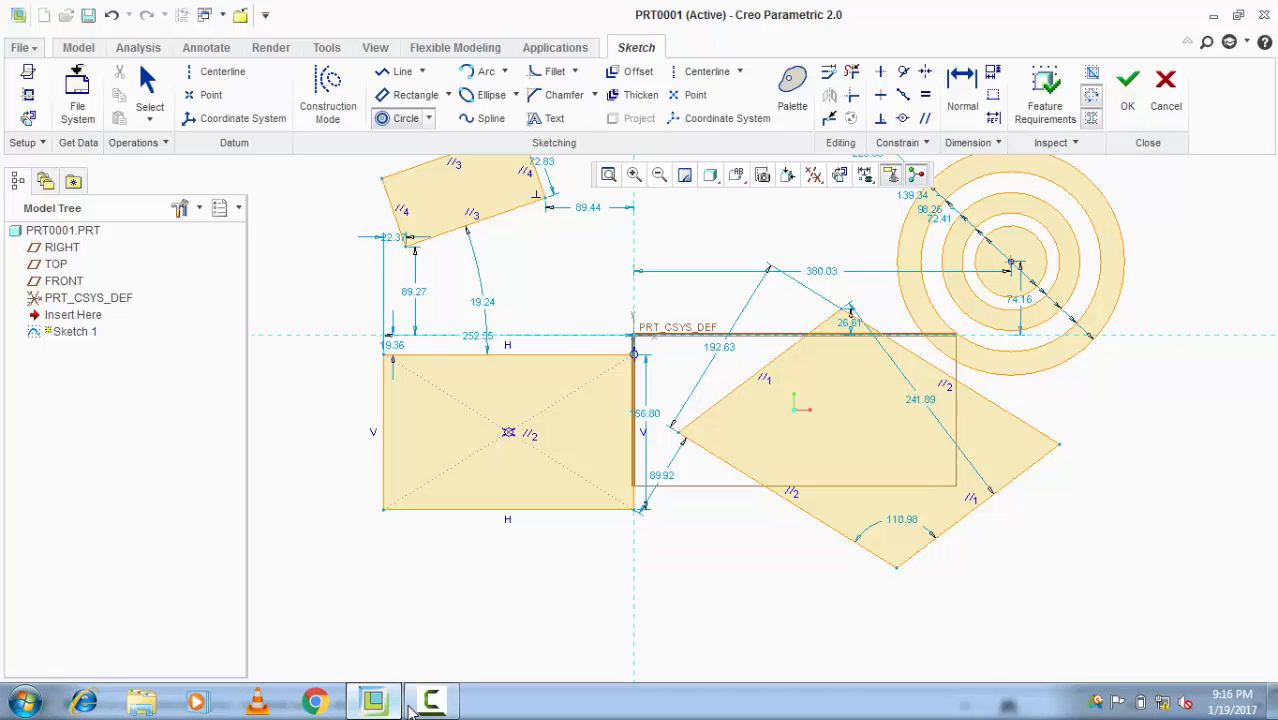